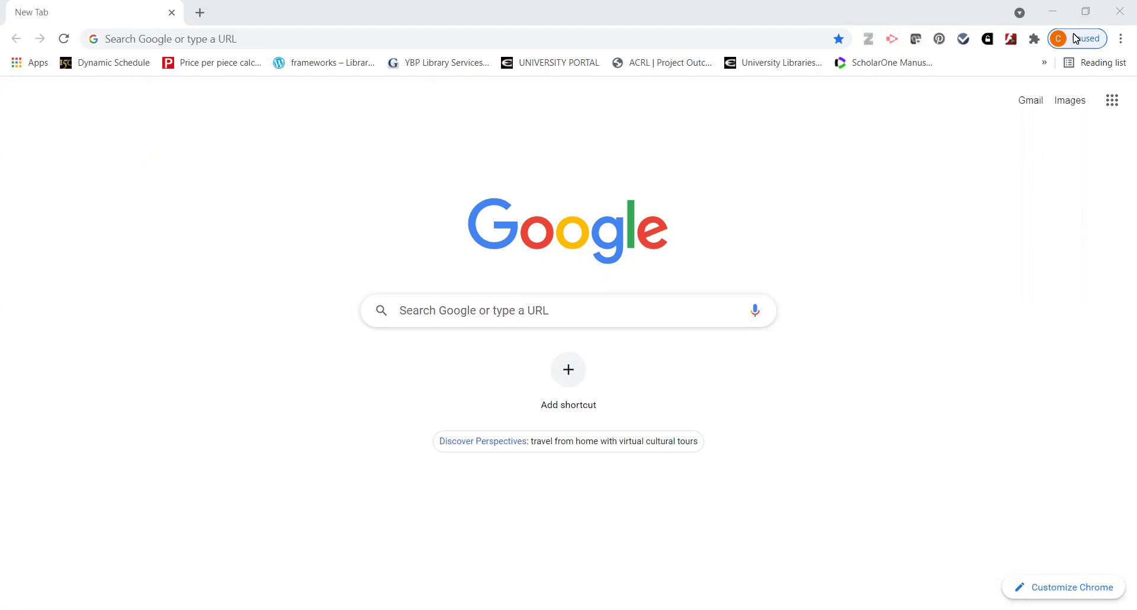
# Enter the emporia.edu/li library address in Chrome's address bar
pyautogui.click(221, 41)
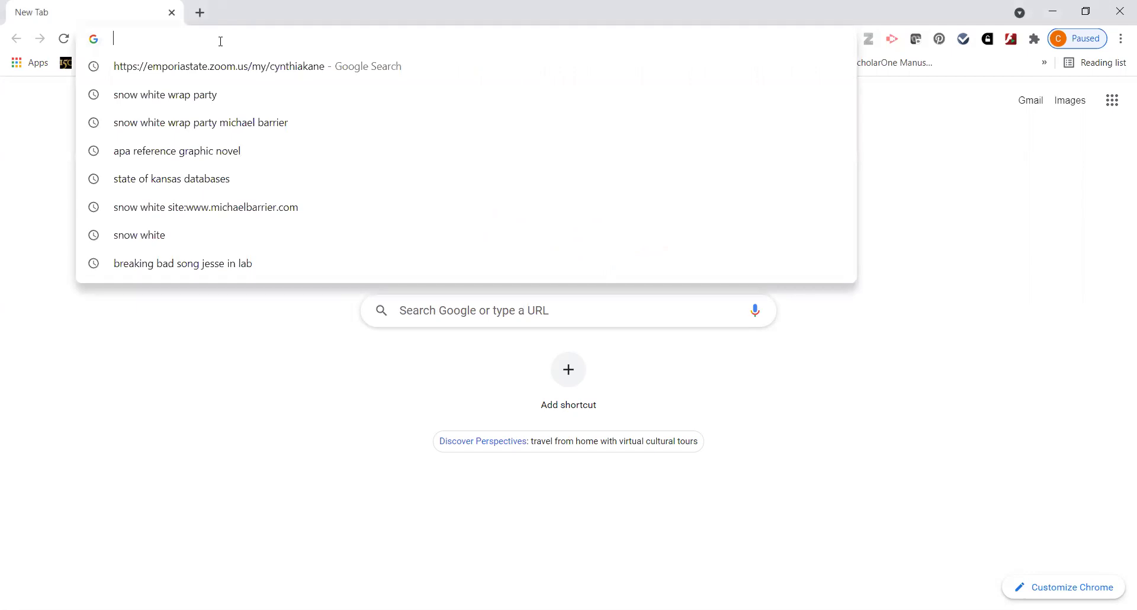
pyautogui.write('emporia')
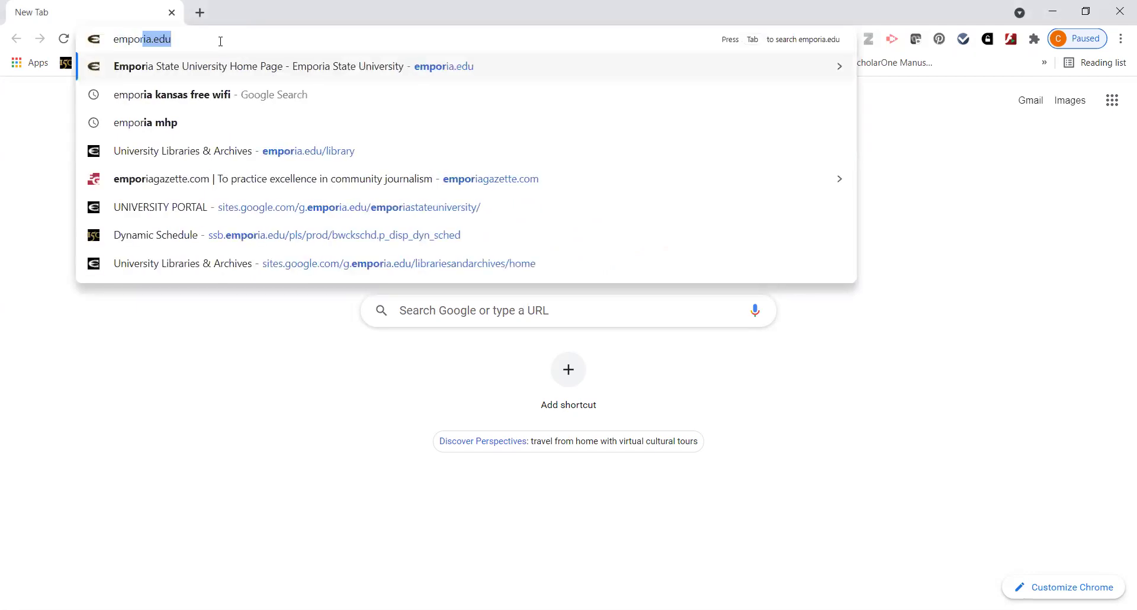
pyautogui.write('.edu/')
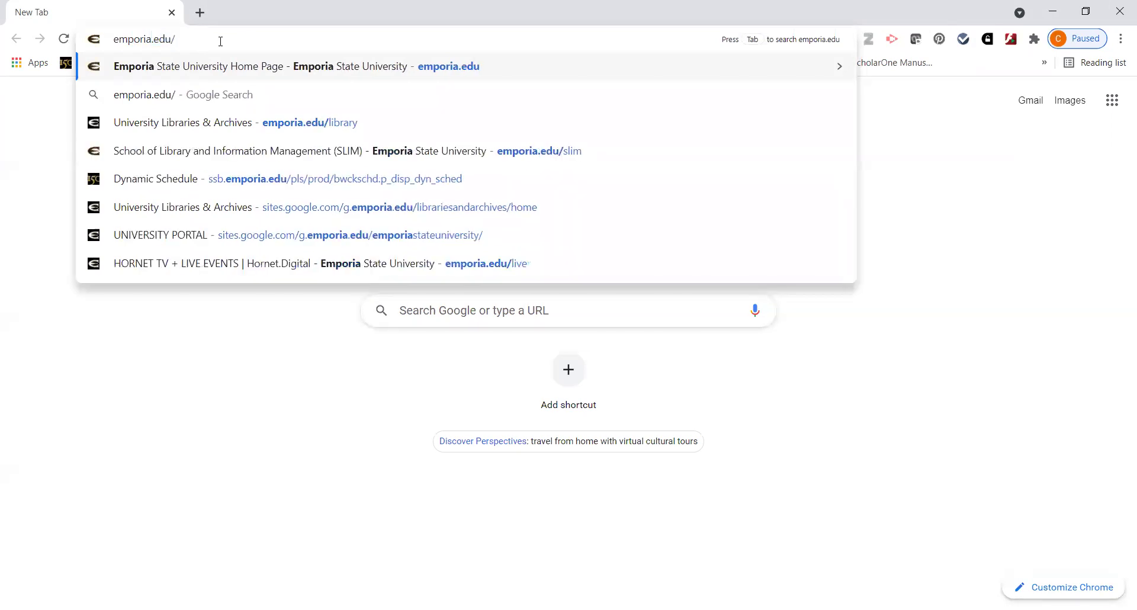
pyautogui.write('li')
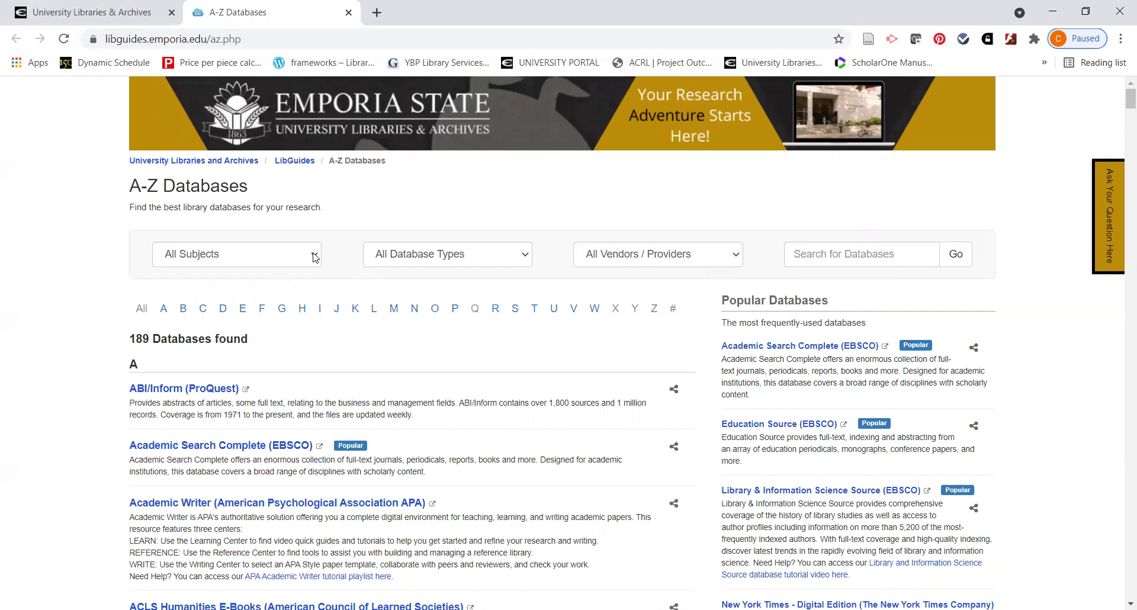
# Filter the A-Z Databases list to letter P and open Psychology and Behavioral Sciences Collection (EBSCO)
pyautogui.click(315, 257)
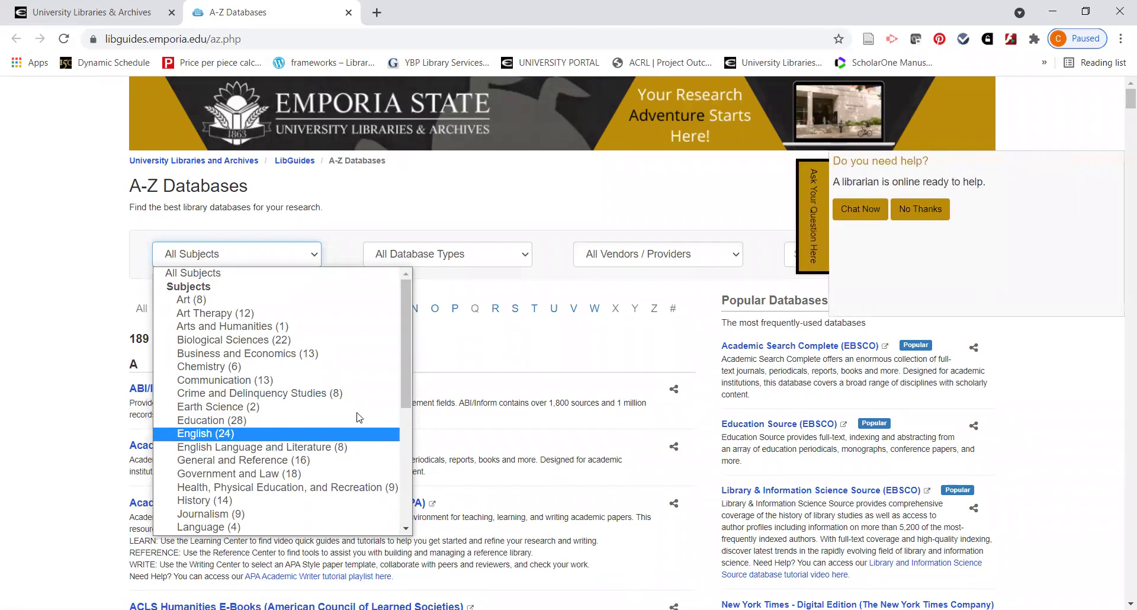
pyautogui.click(456, 314)
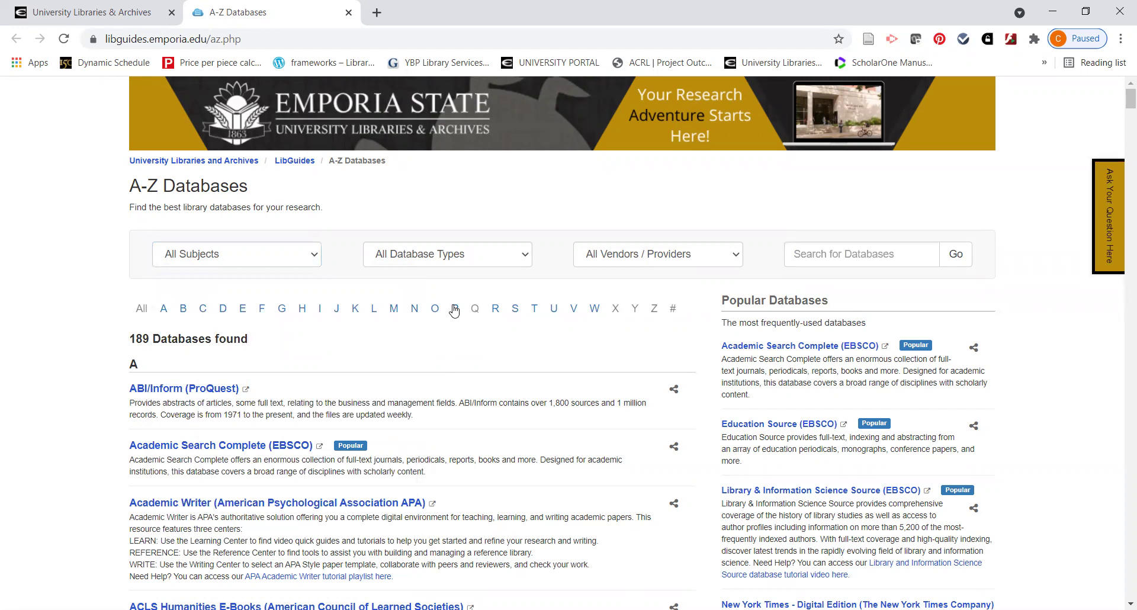
pyautogui.click(455, 309)
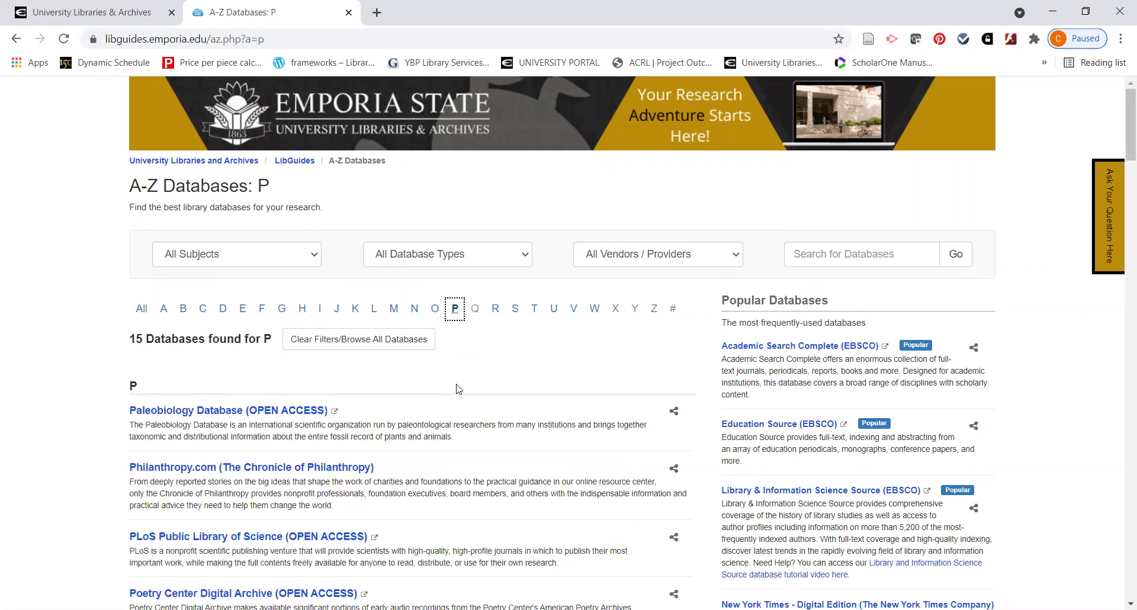
pyautogui.scroll(-2, 456, 390)
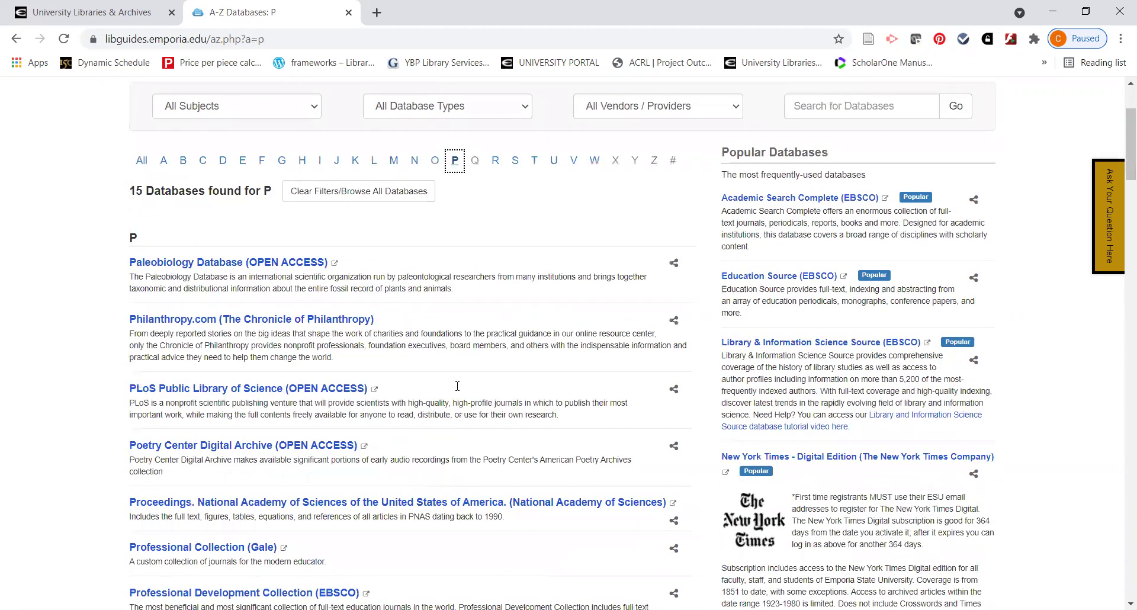
pyautogui.scroll(-3, 400, 356)
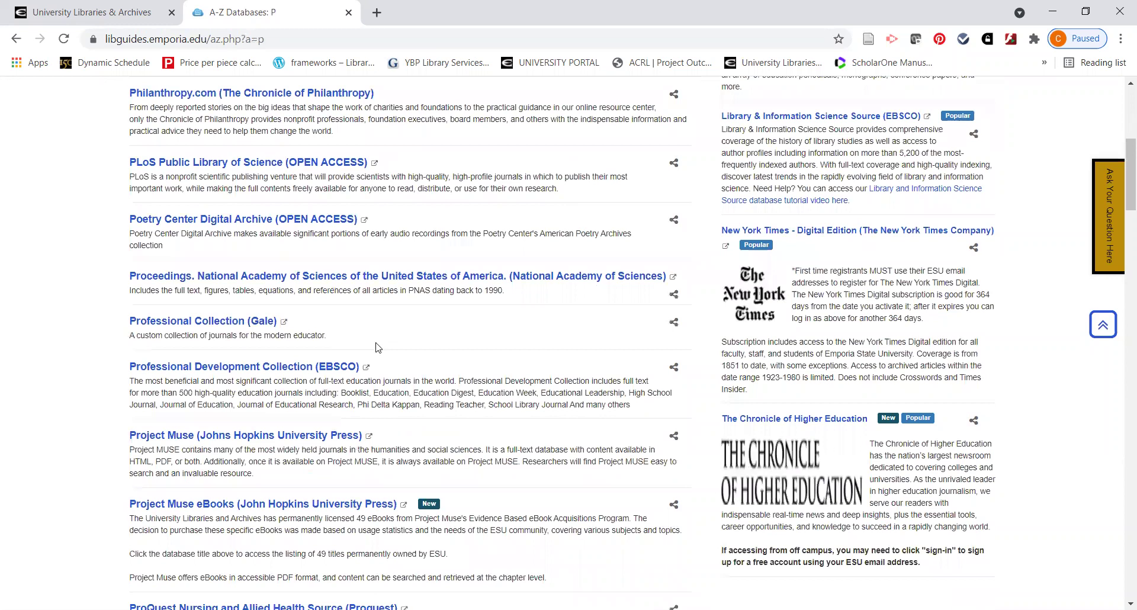
pyautogui.scroll(-7, 290, 296)
pyautogui.click(294, 298)
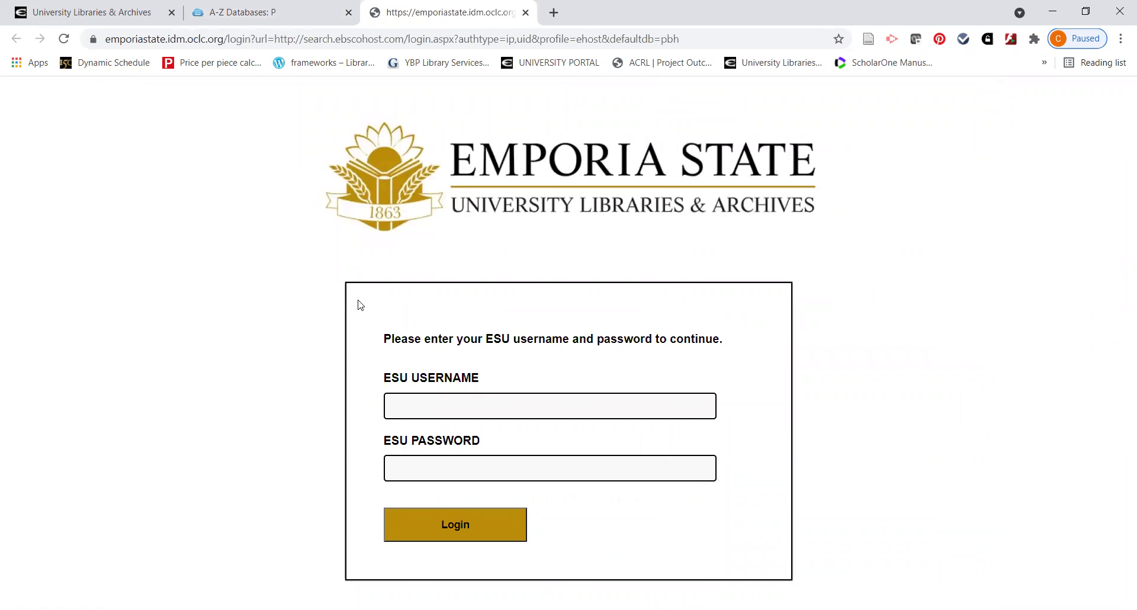
# Log in to the ESU library page with the ESU username and password
pyautogui.click(439, 405)
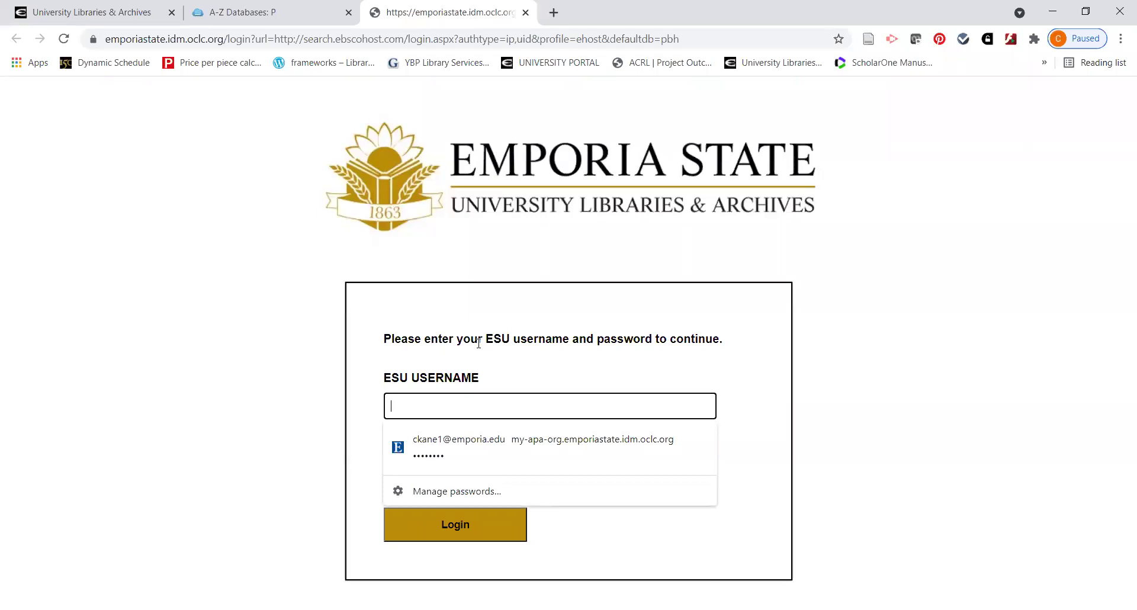
pyautogui.press('Return')
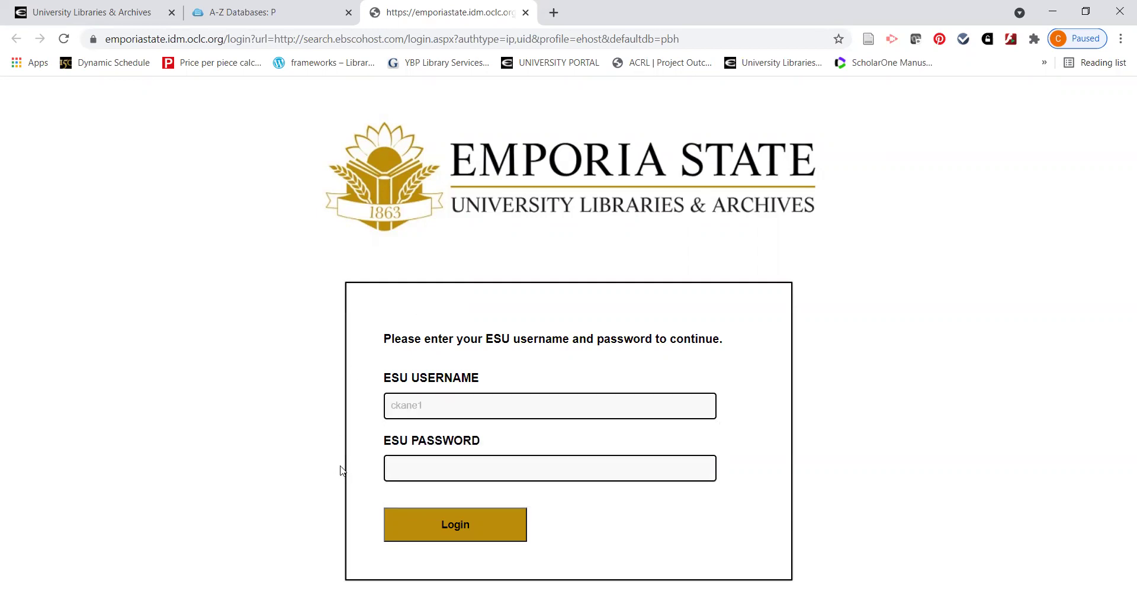
pyautogui.click(401, 468)
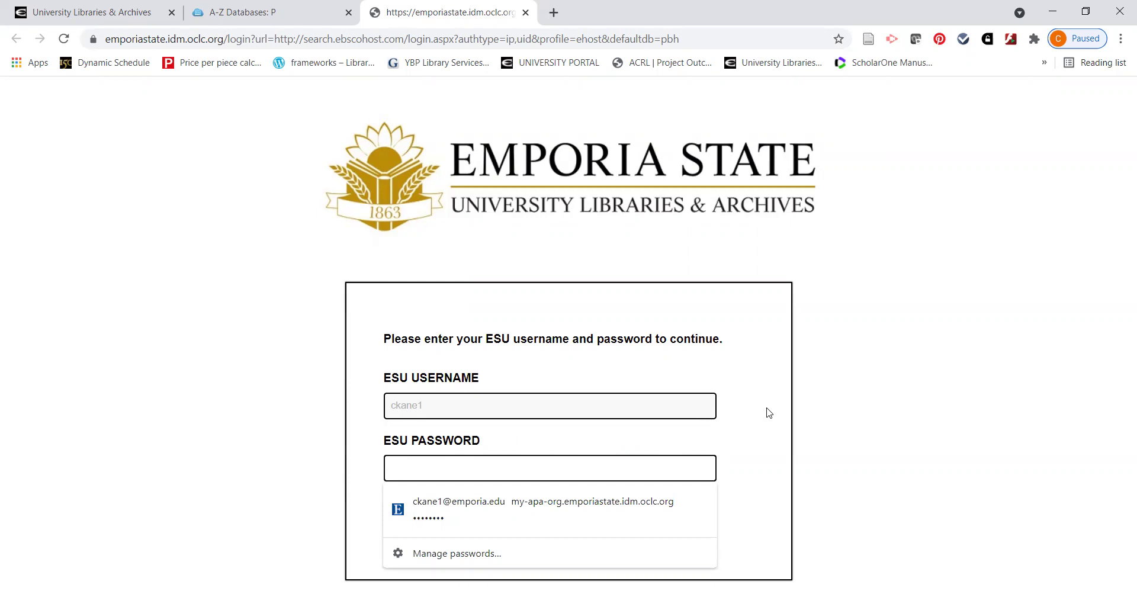
pyautogui.write('•••••••')
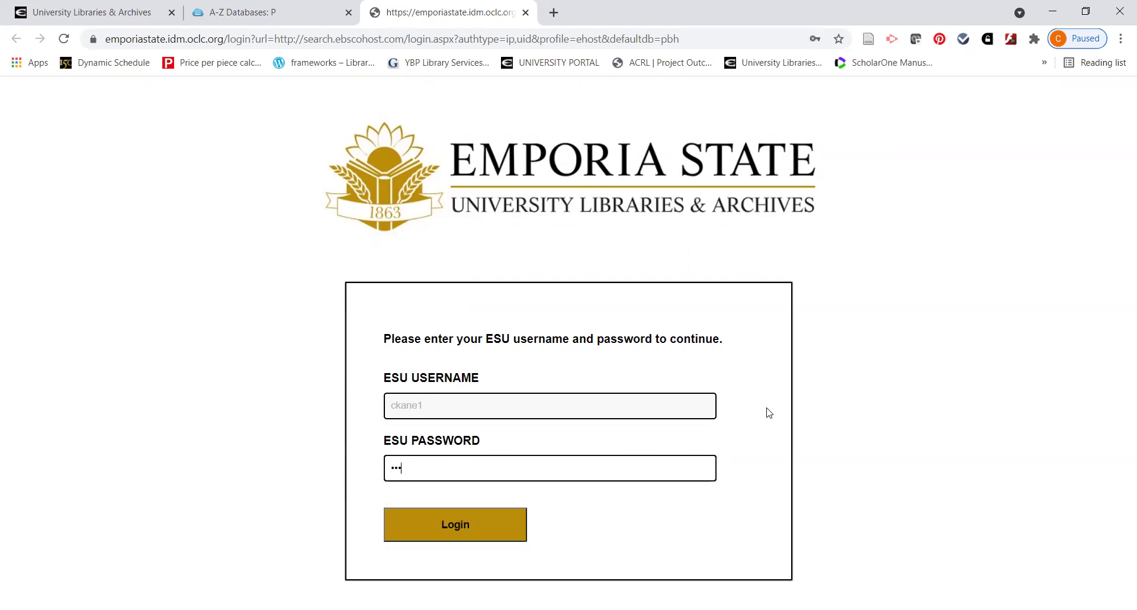
pyautogui.write('••••')
pyautogui.click(493, 526)
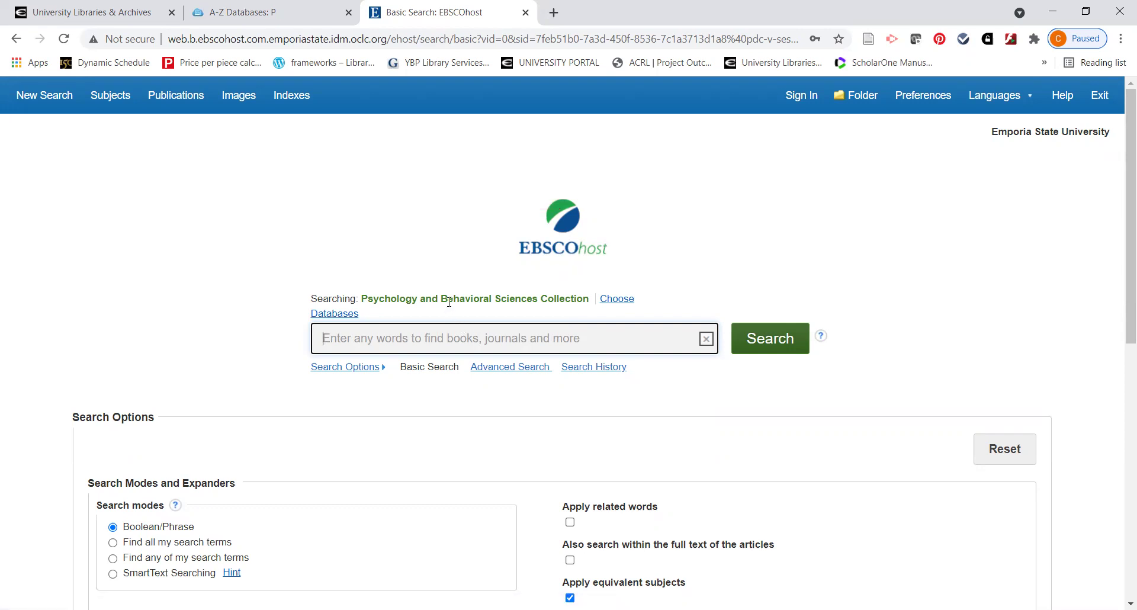
# Highlight 'Psychology and Behavioral Sciences Collection' beside Searching: to confirm the database
pyautogui.moveTo(364, 298); pyautogui.dragTo(591, 302)
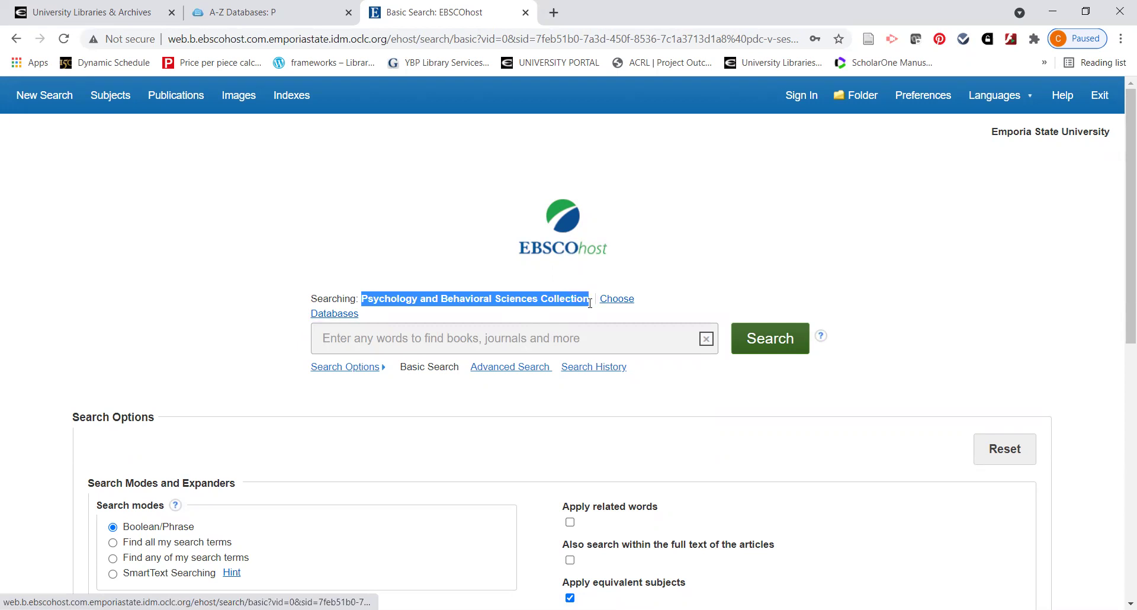
pyautogui.click(513, 321)
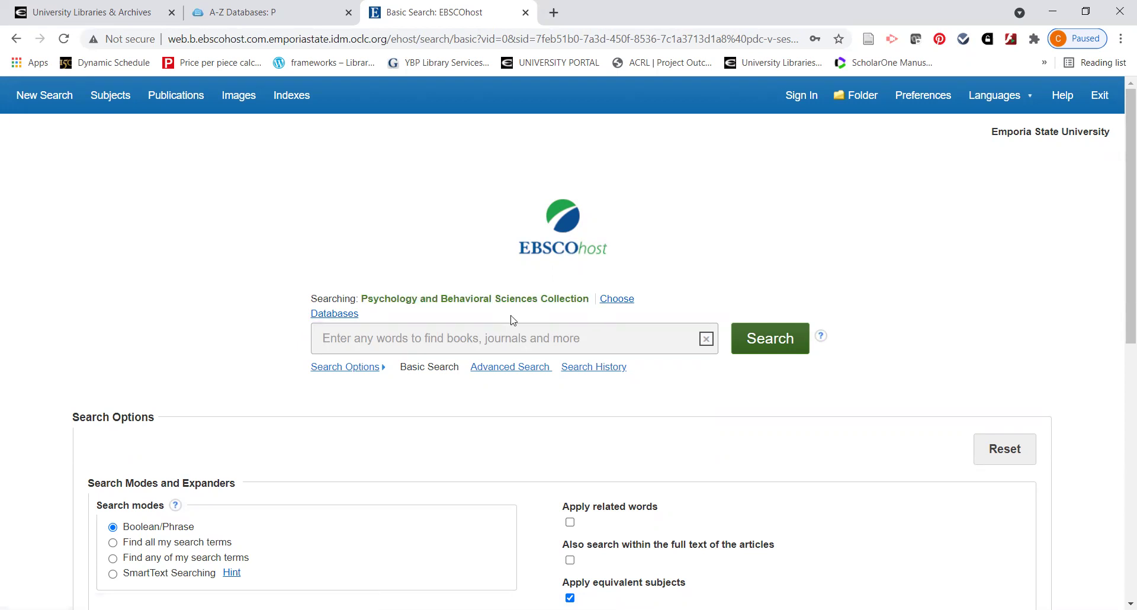
# Switch EBSCOhost to the Advanced Search form
pyautogui.click(518, 368)
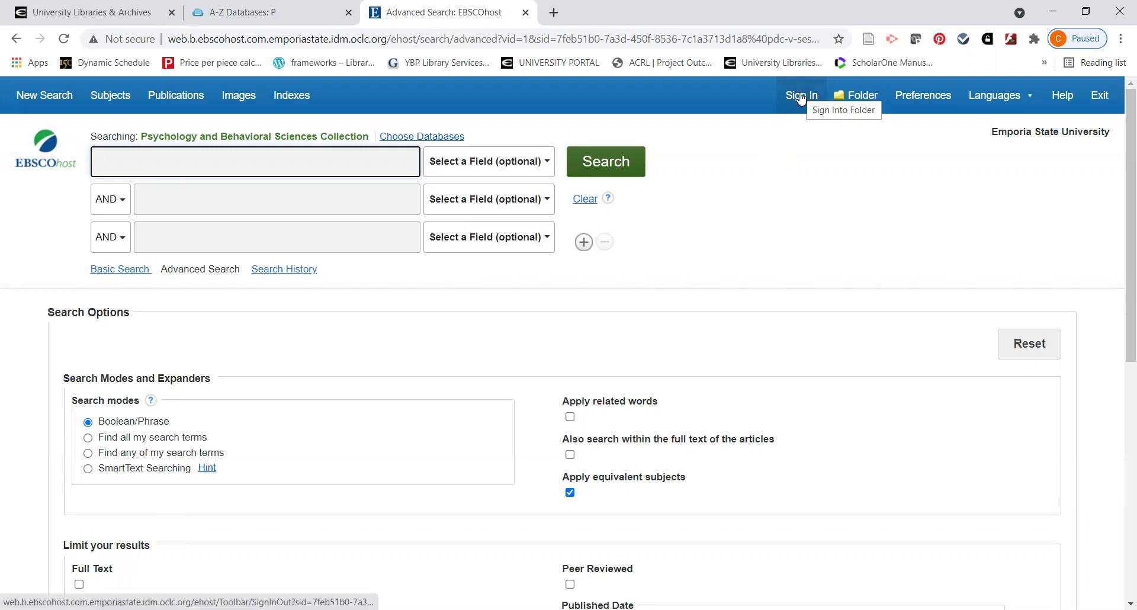
# Sign in to My EBSCOhost with Google, using the university account and its password
pyautogui.click(801, 99)
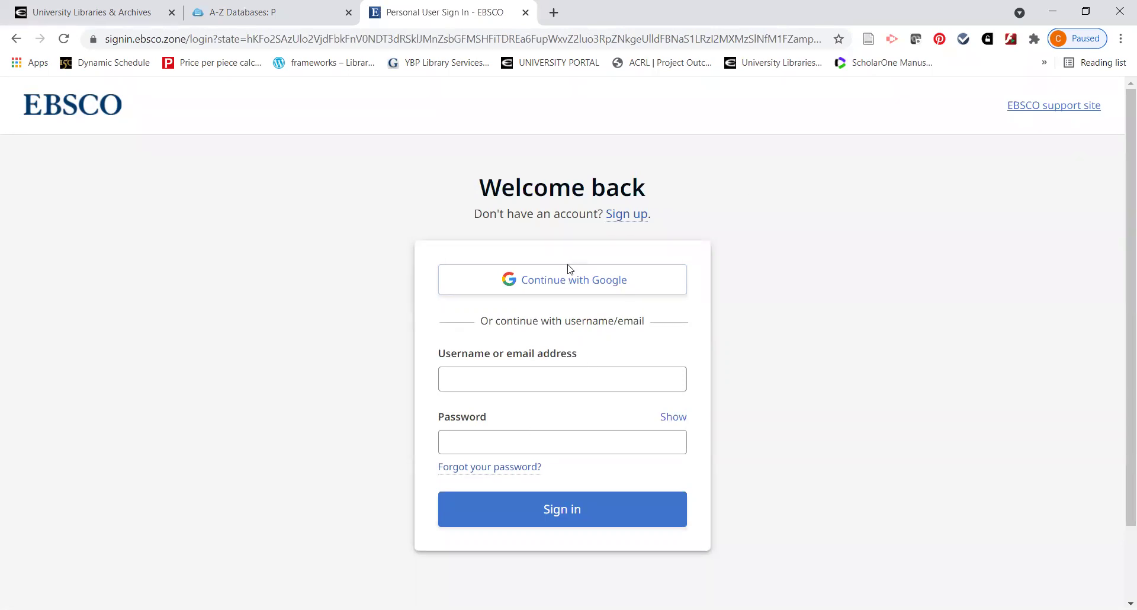
pyautogui.click(569, 283)
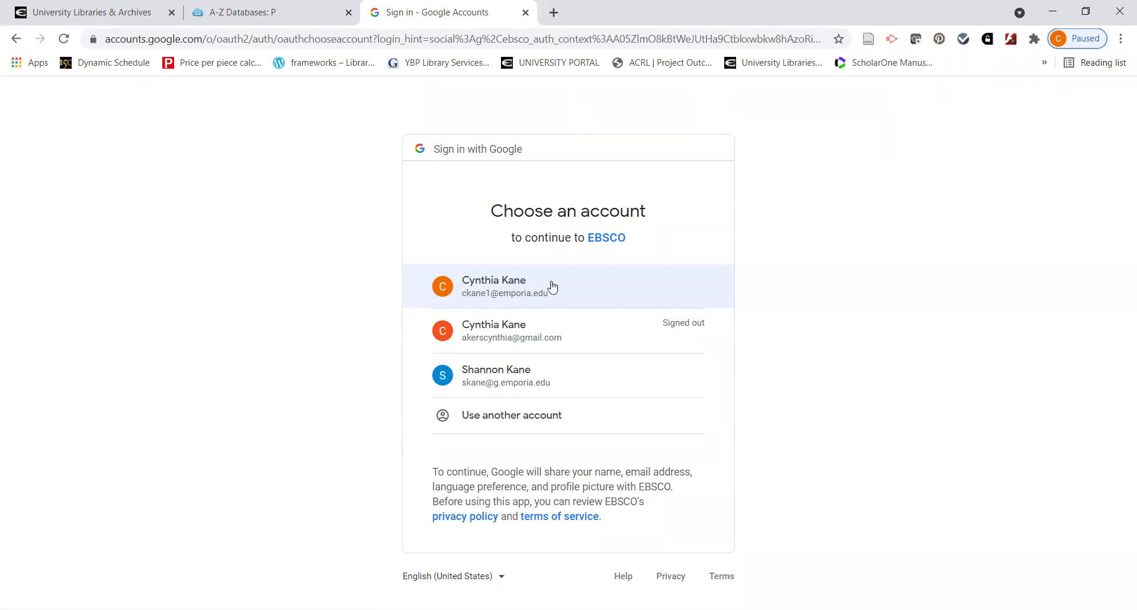
pyautogui.click(534, 290)
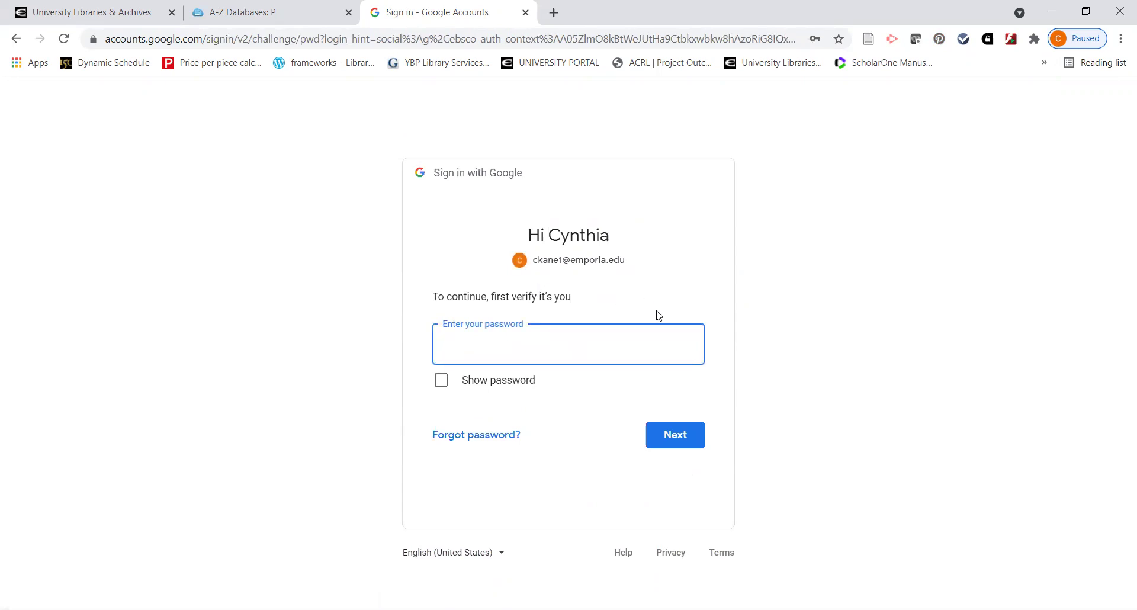
pyautogui.write('••••••••••••')
pyautogui.click(674, 437)
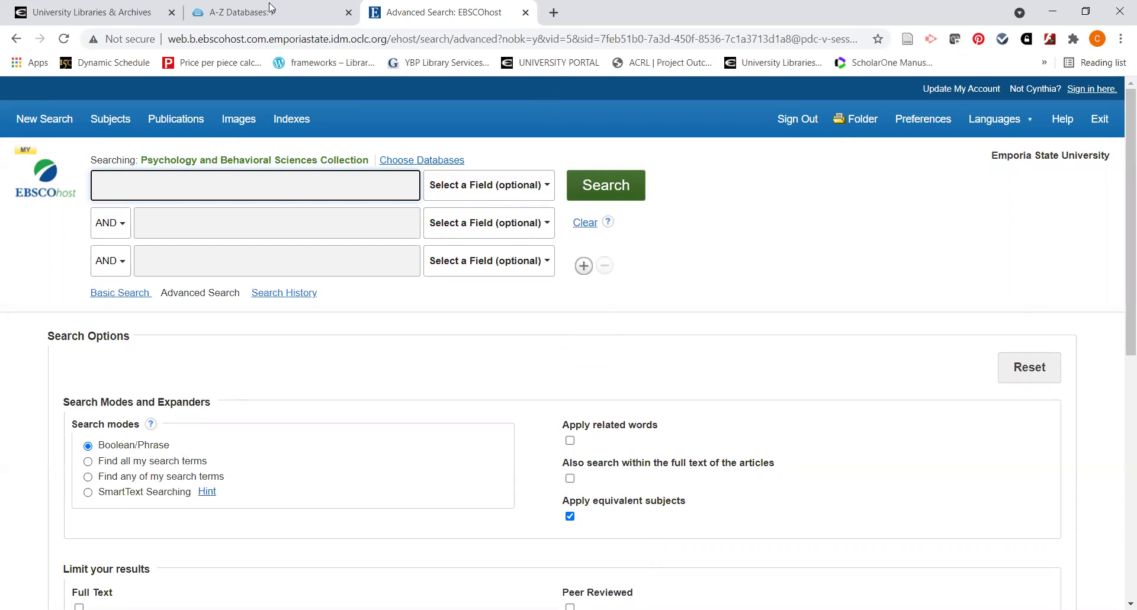
pyautogui.click(270, 14)
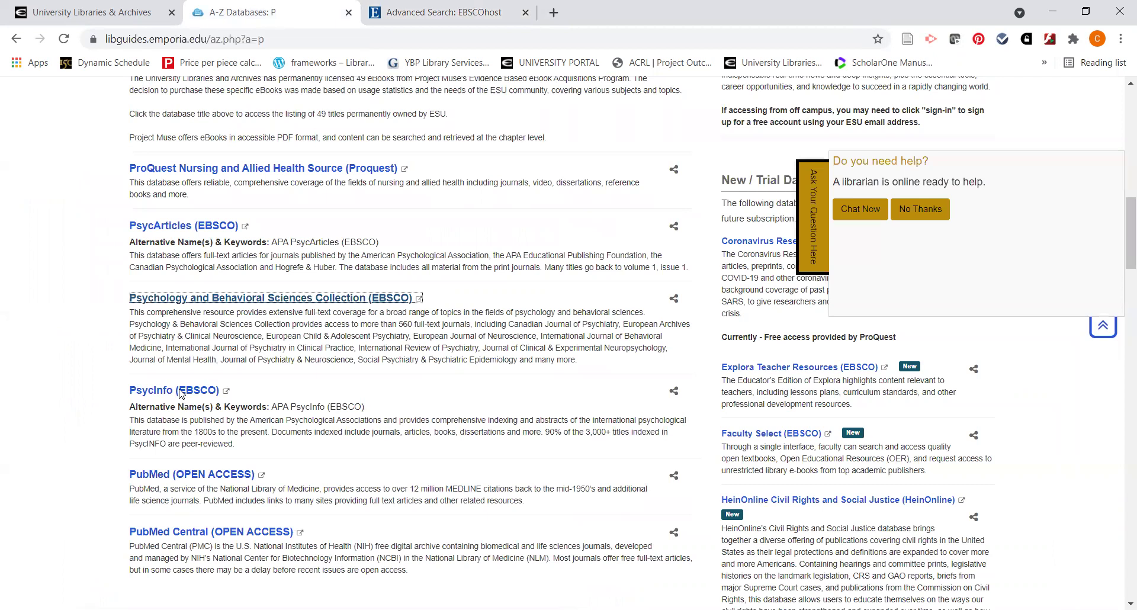
pyautogui.click(457, 11)
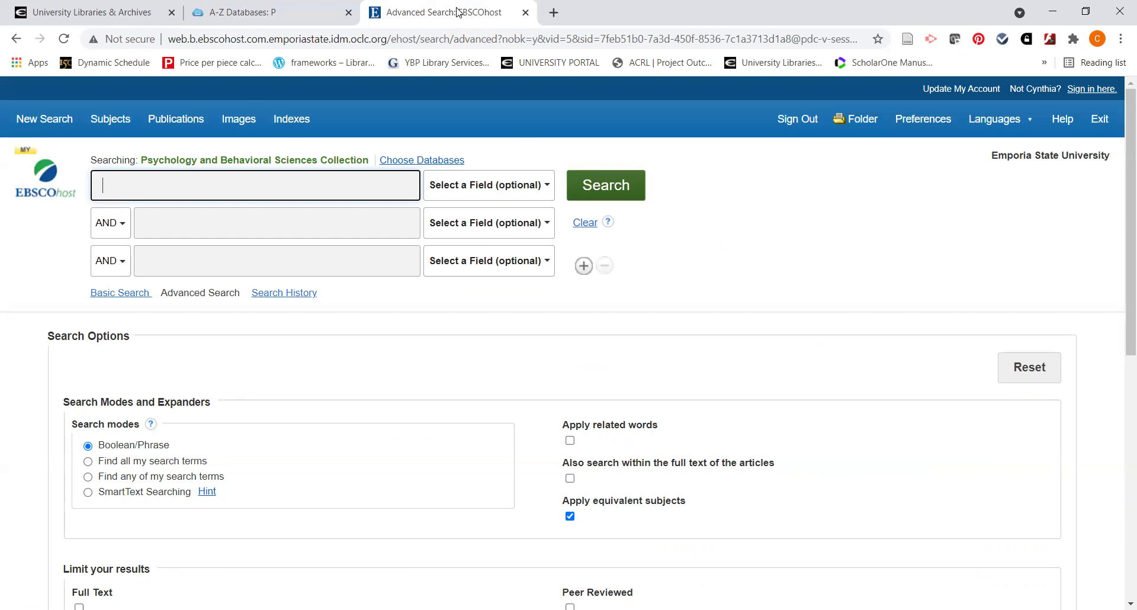
# Set all three search rows to the AB Abstract or Author-Supplied Abstract field
pyautogui.click(511, 190)
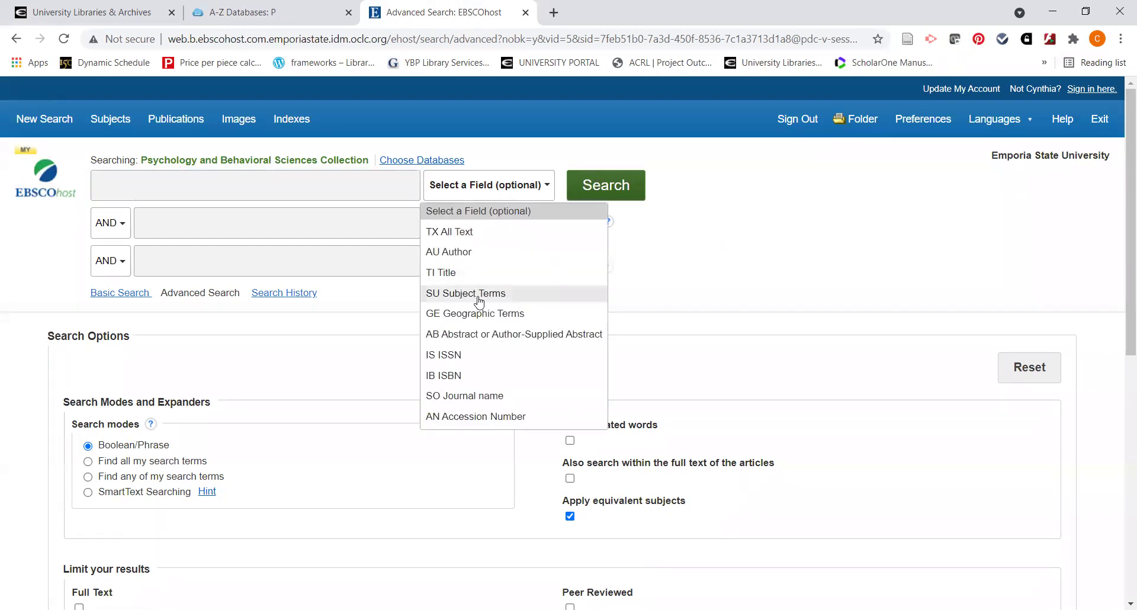
pyautogui.click(478, 336)
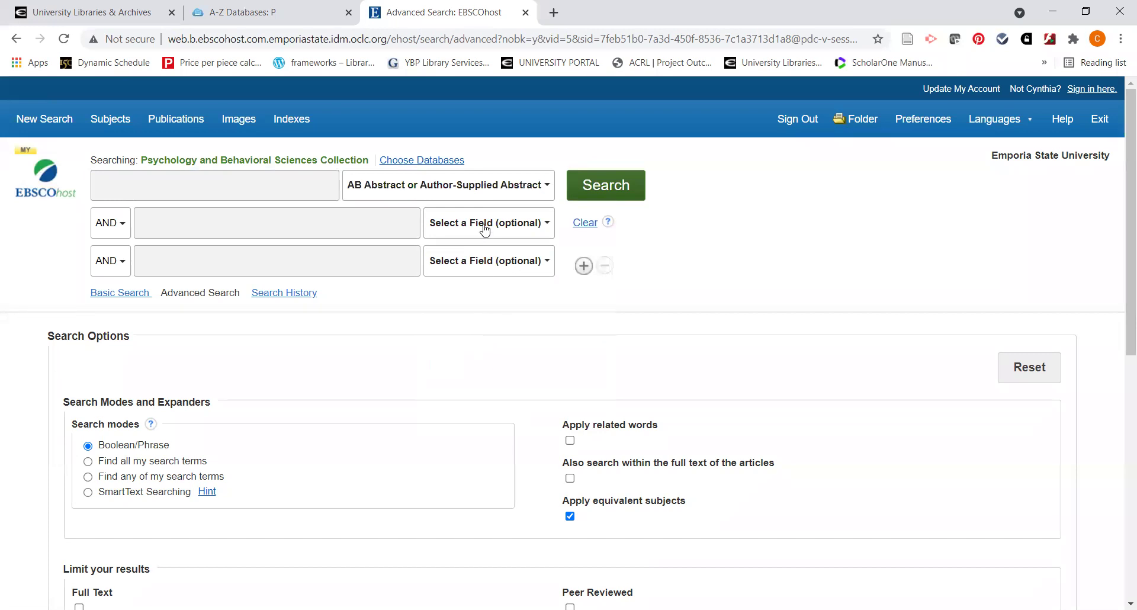
pyautogui.click(485, 230)
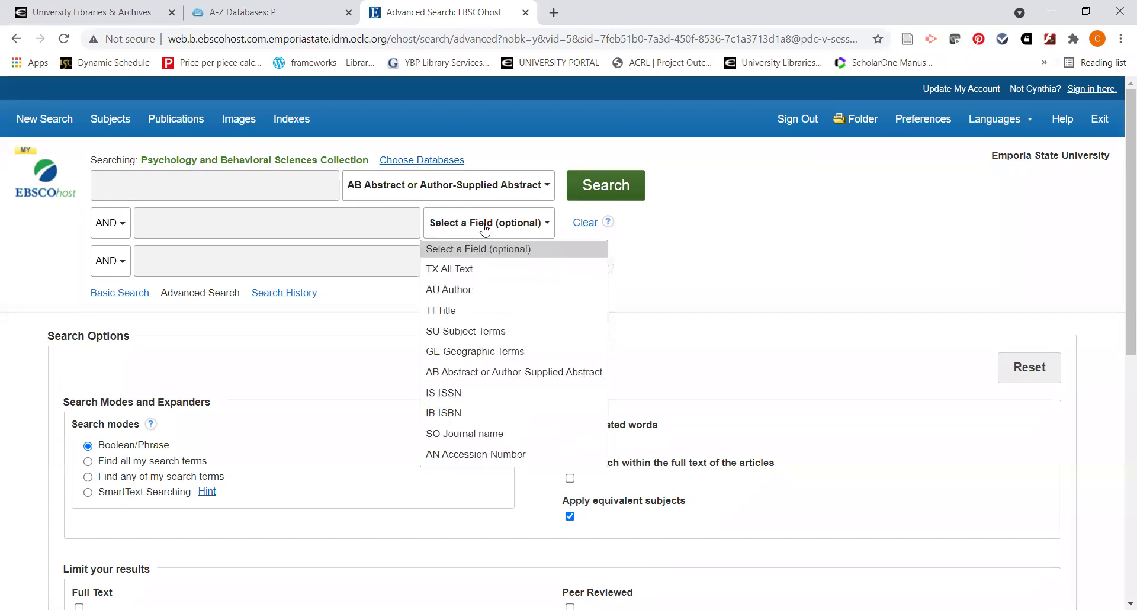
pyautogui.click(480, 373)
pyautogui.click(478, 262)
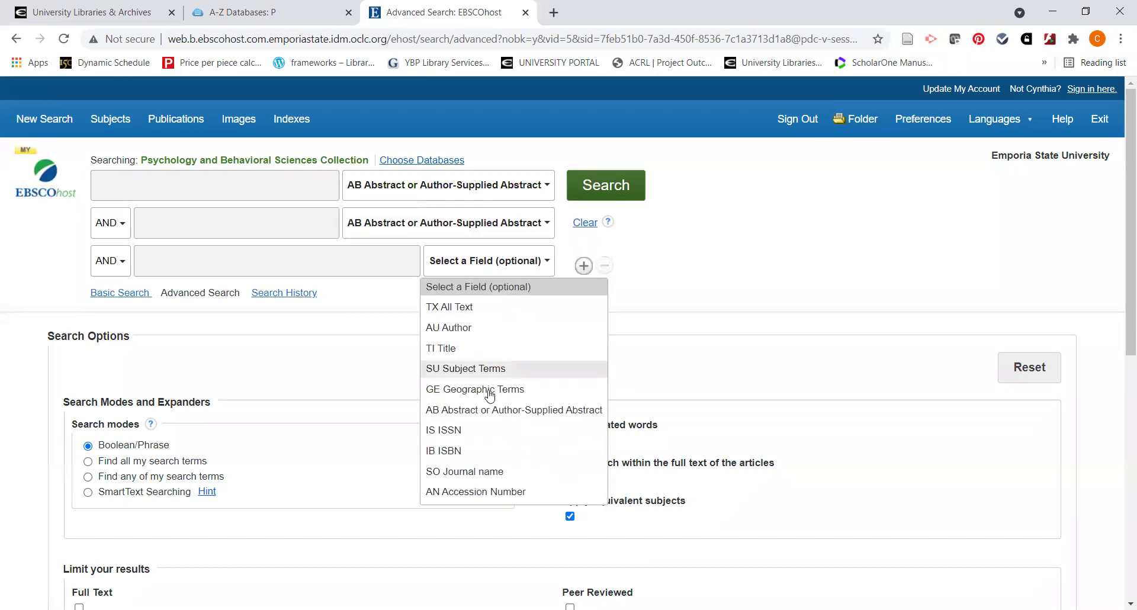
pyautogui.click(489, 414)
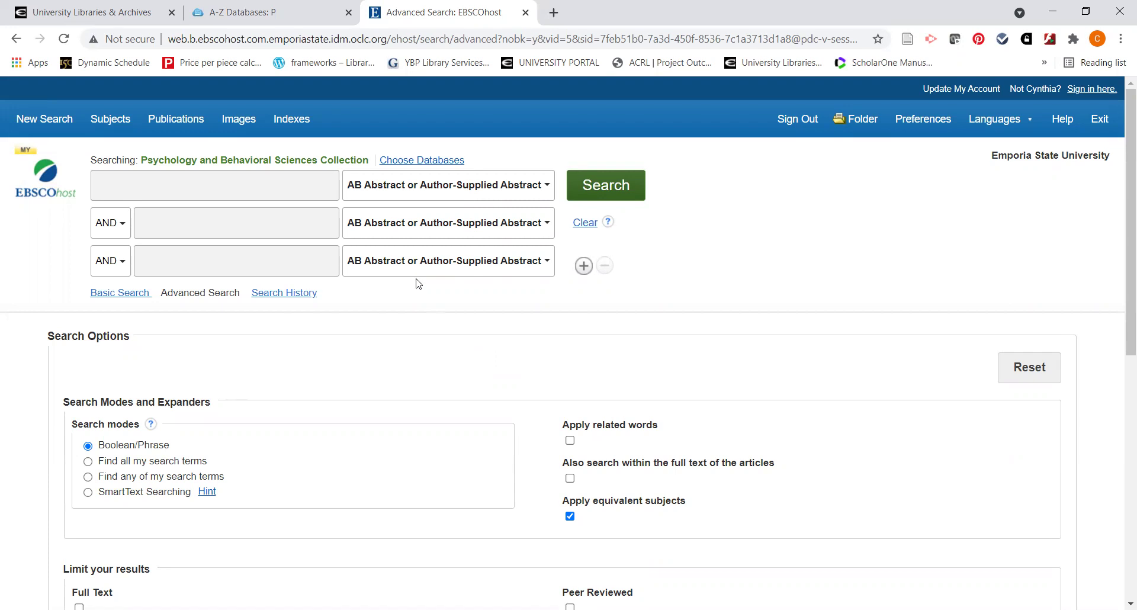
pyautogui.scroll(-1, 419, 283)
pyautogui.scroll(-1, 418, 283)
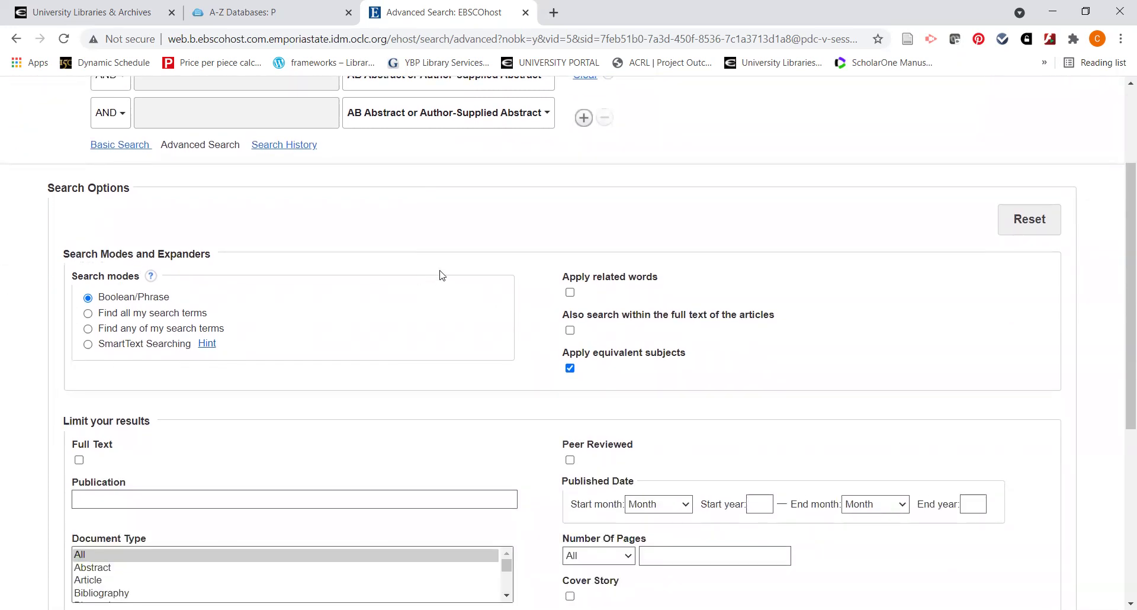
pyautogui.scroll(-1, 440, 276)
pyautogui.scroll(-1, 440, 276)
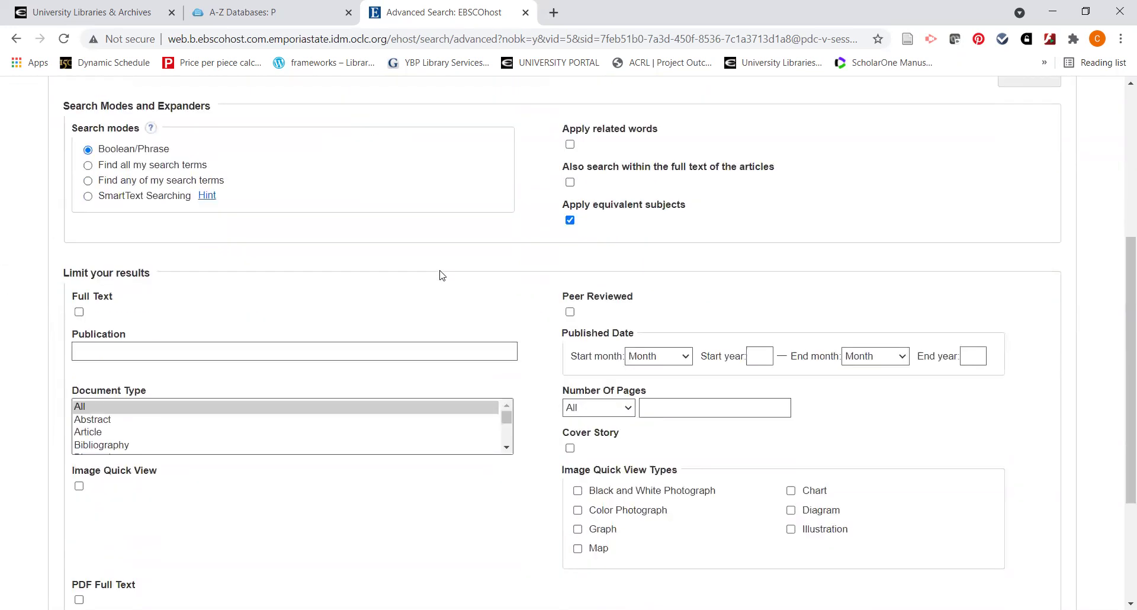
# Limit results to Peer Reviewed sources with Document Type Article
pyautogui.click(570, 313)
pyautogui.scroll(-1, 545, 332)
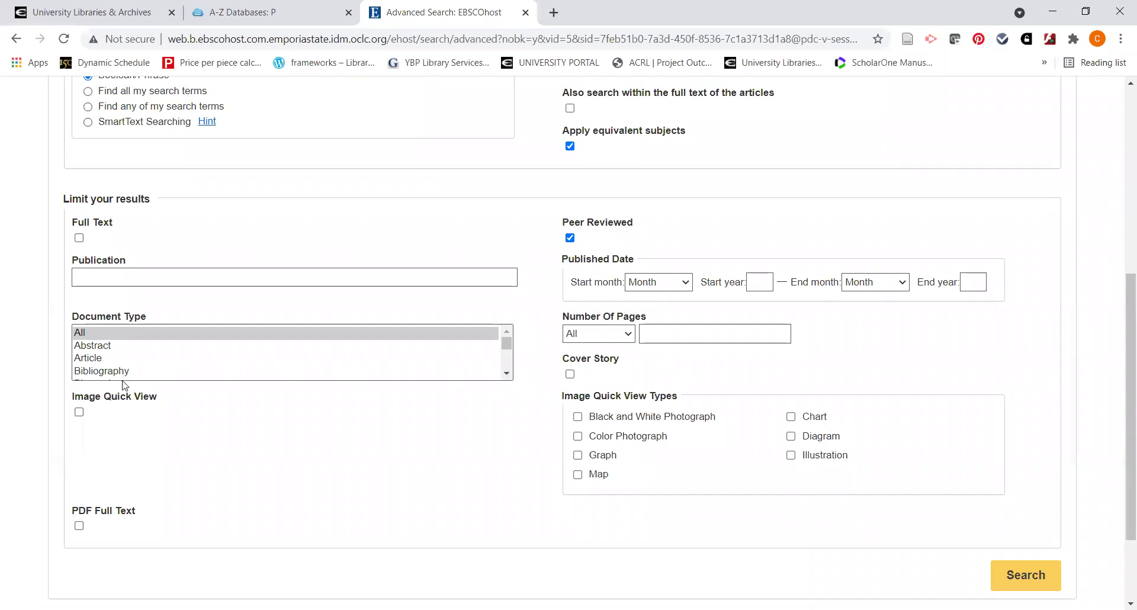
pyautogui.click(108, 363)
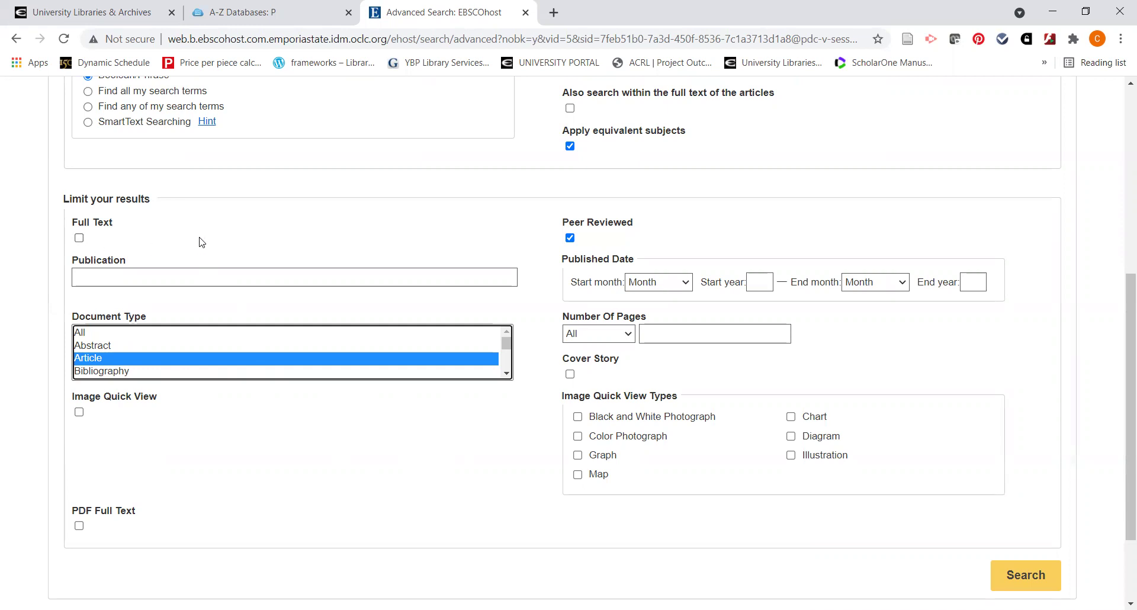
pyautogui.click(363, 263)
pyautogui.scroll(5, 363, 262)
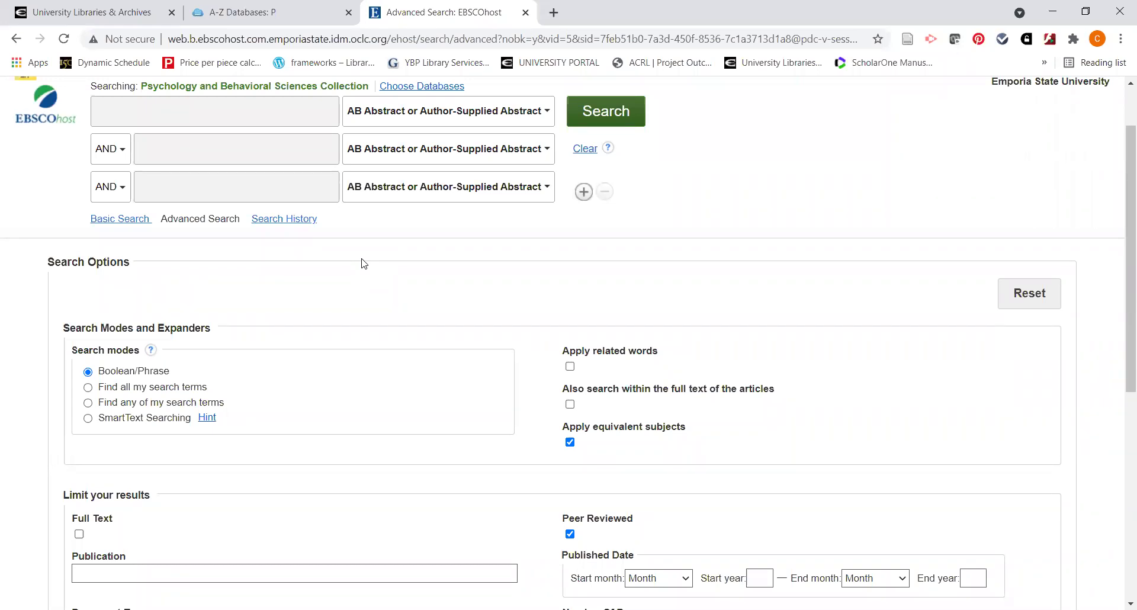
pyautogui.scroll(1, 380, 262)
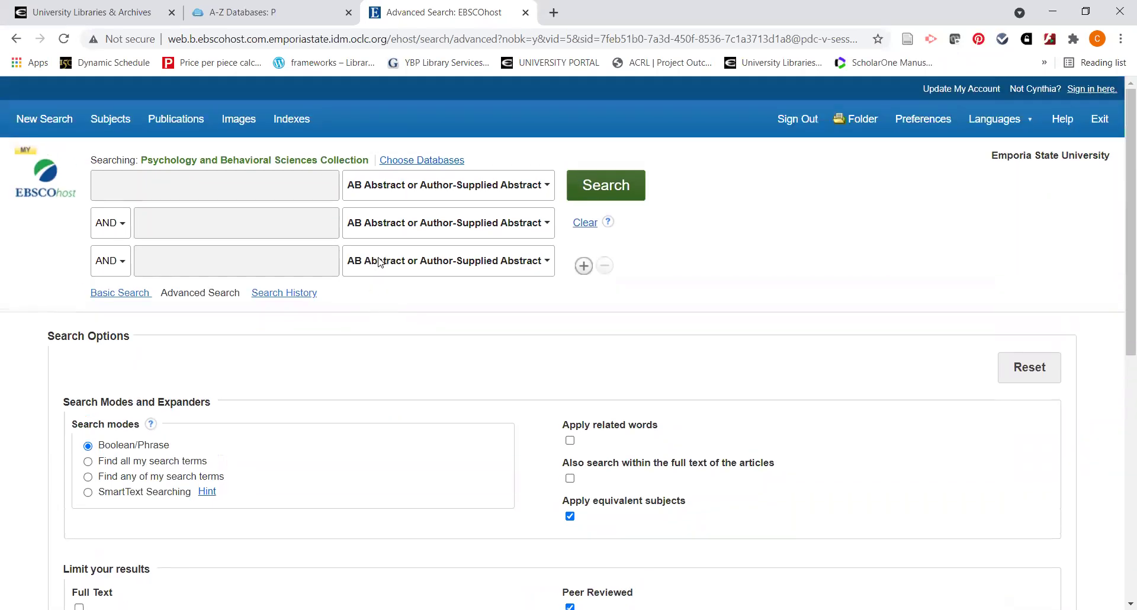
# Search for the suggested eating-disorder phrase AND the suggested children/adolescents phrase
pyautogui.click(260, 185)
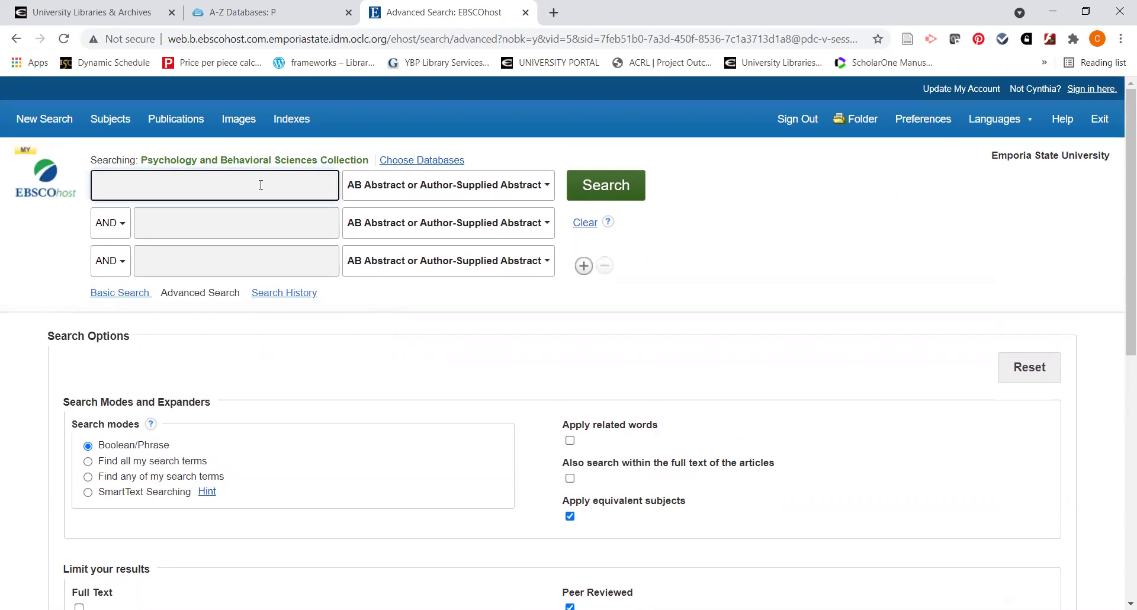
pyautogui.write('ea')
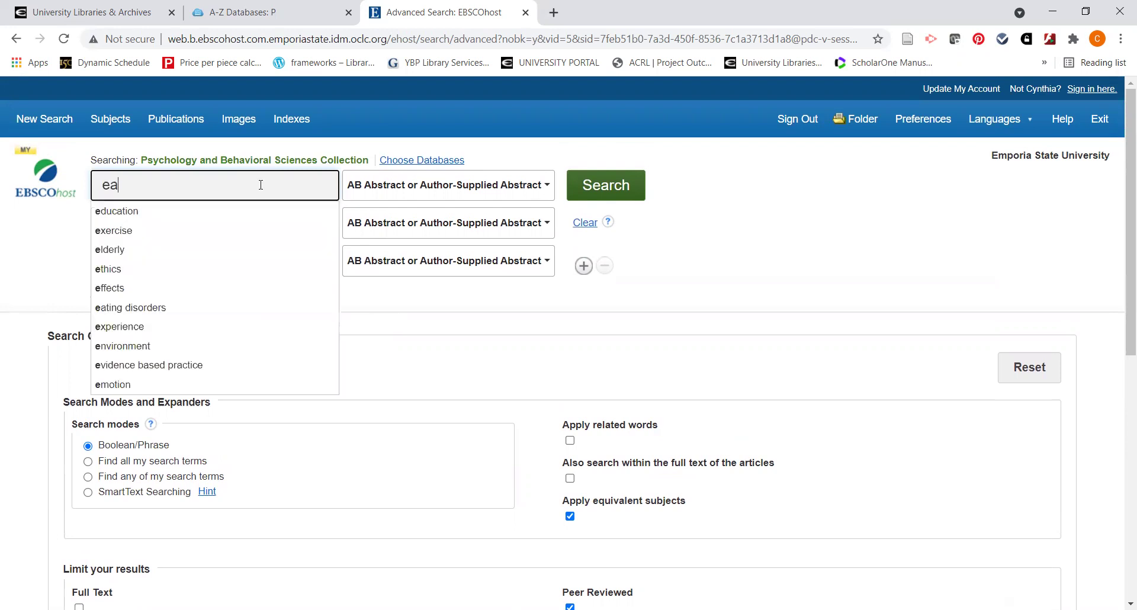
pyautogui.write('ting')
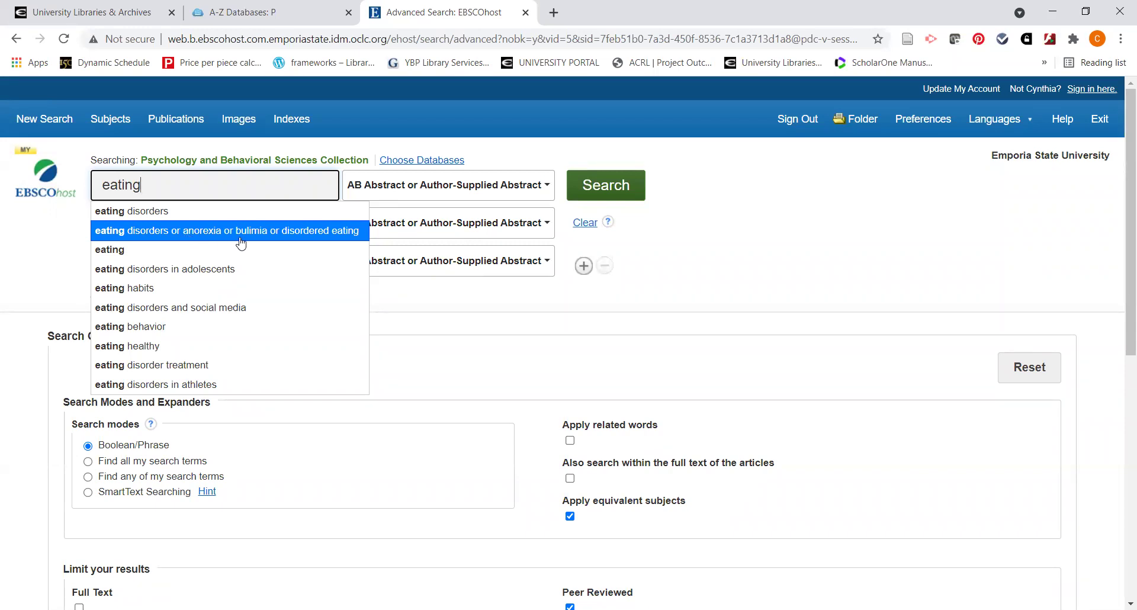
pyautogui.click(242, 234)
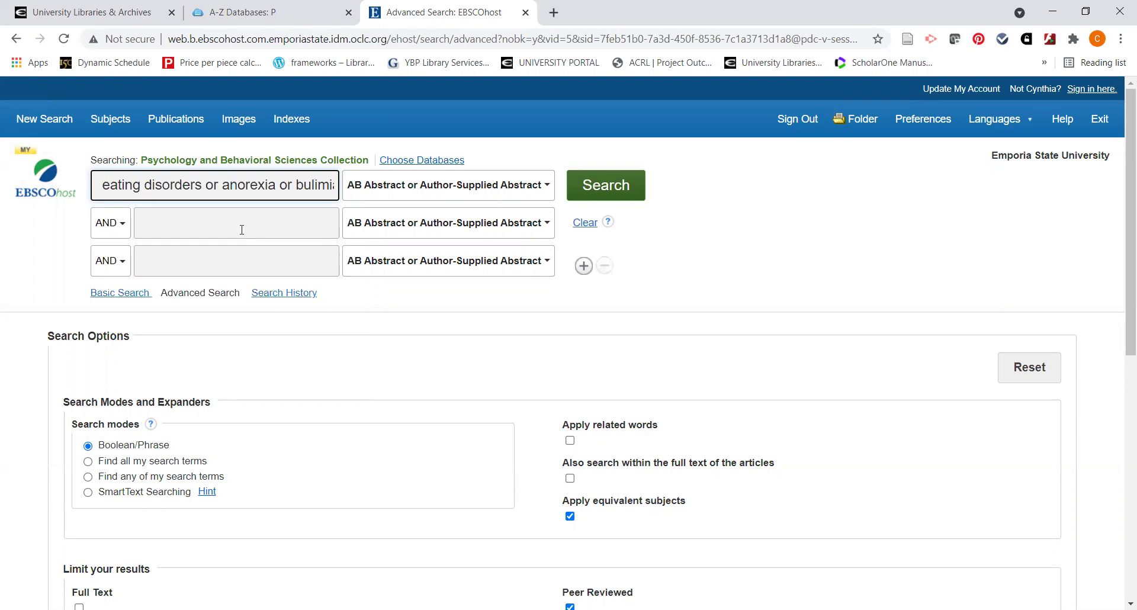
pyautogui.click(242, 230)
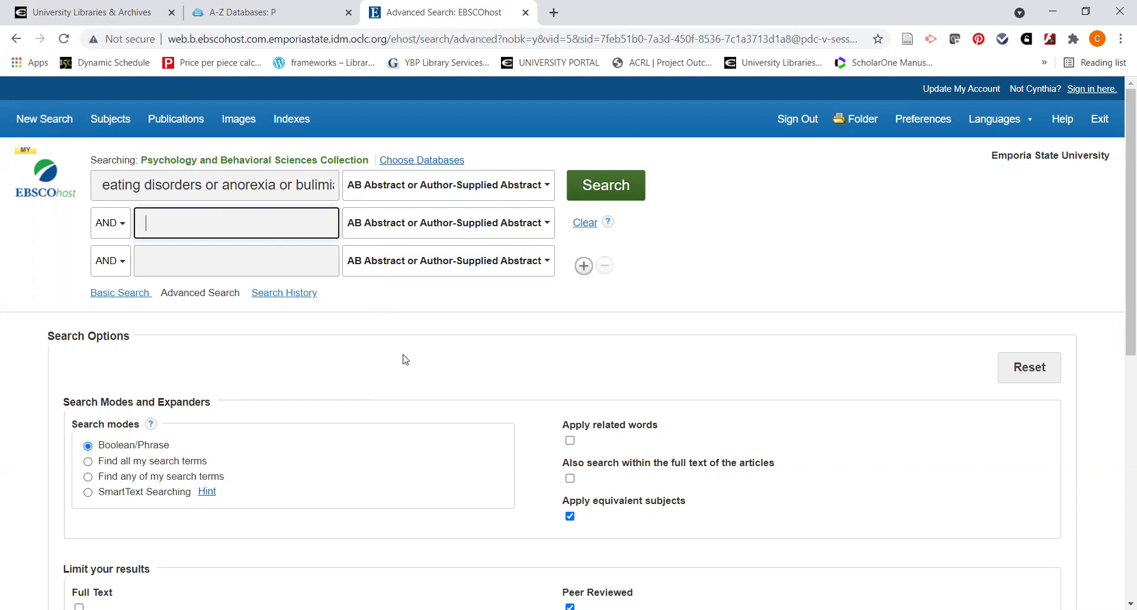
pyautogui.write('child')
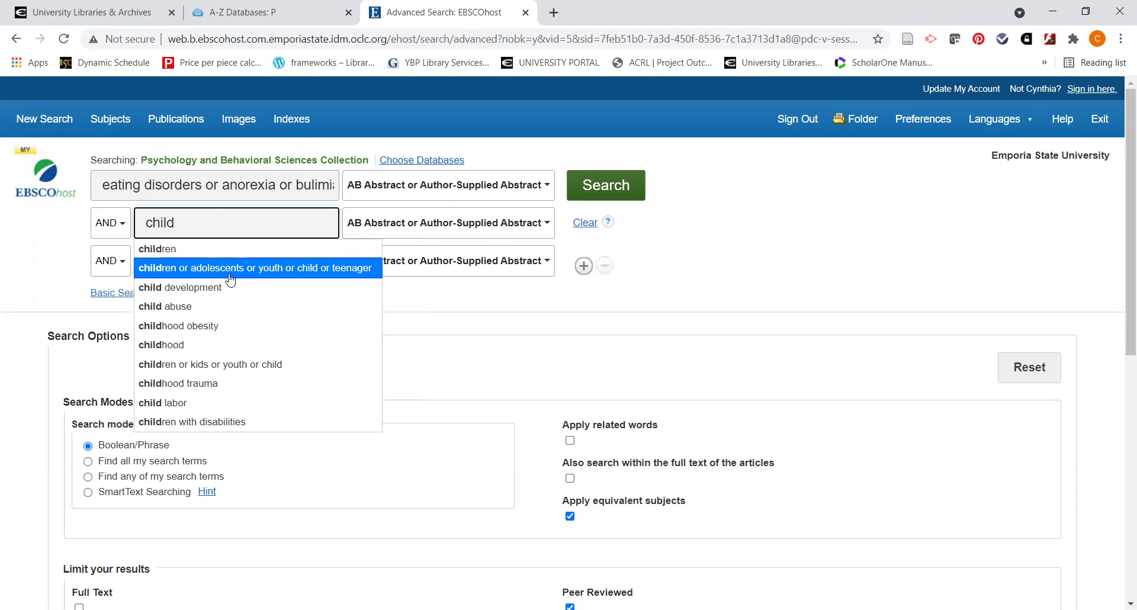
pyautogui.click(285, 272)
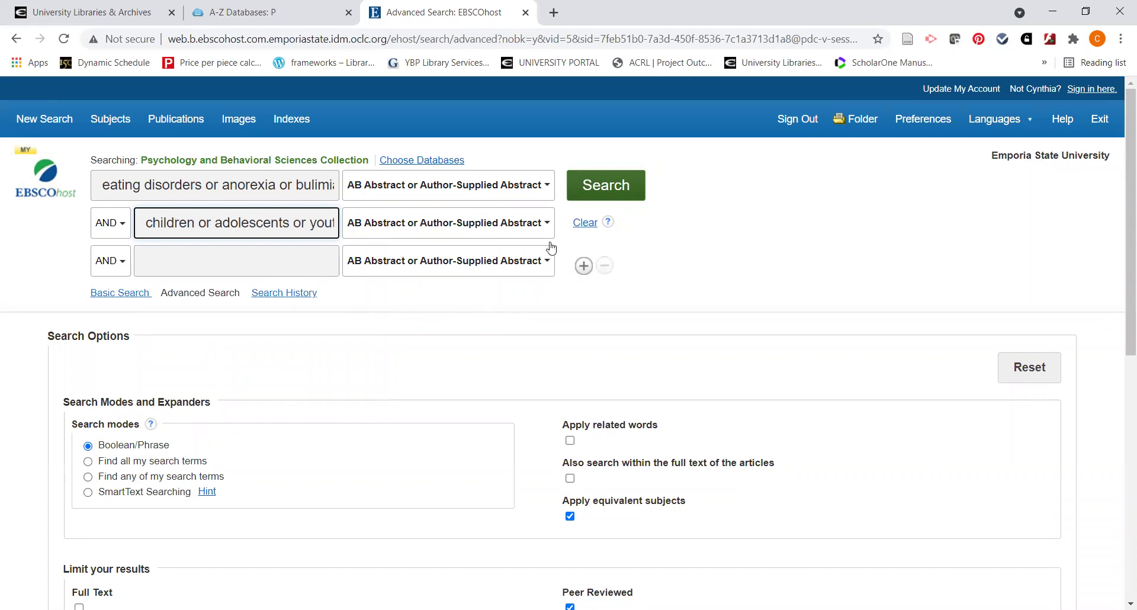
pyautogui.click(598, 189)
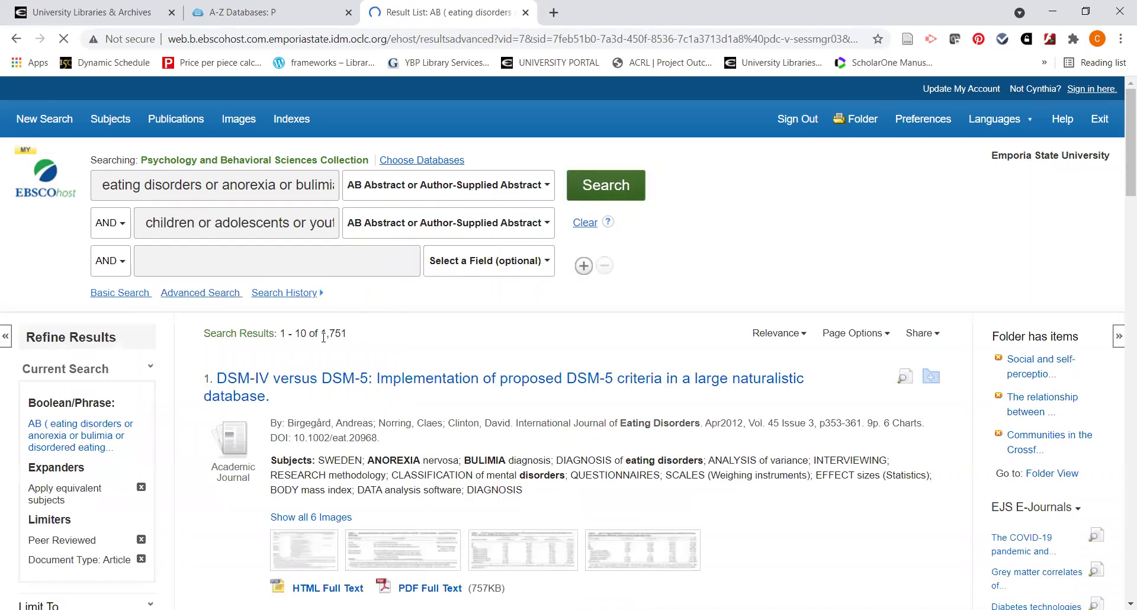
# Highlight the 1,751 result count, then scroll down to the first results
pyautogui.moveTo(323, 336); pyautogui.dragTo(353, 339)
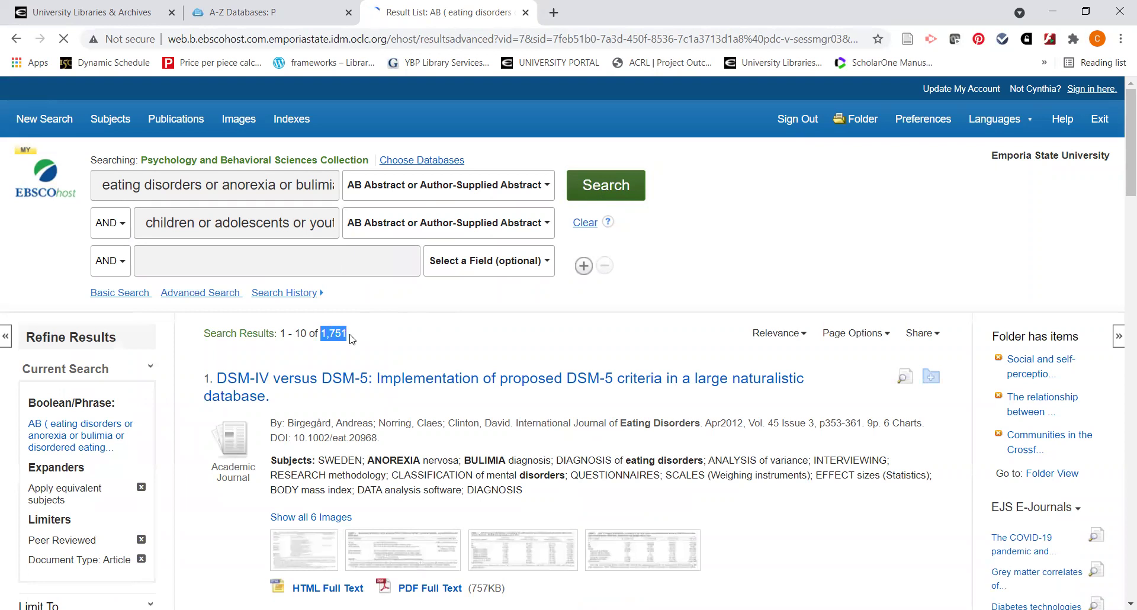
pyautogui.click(390, 331)
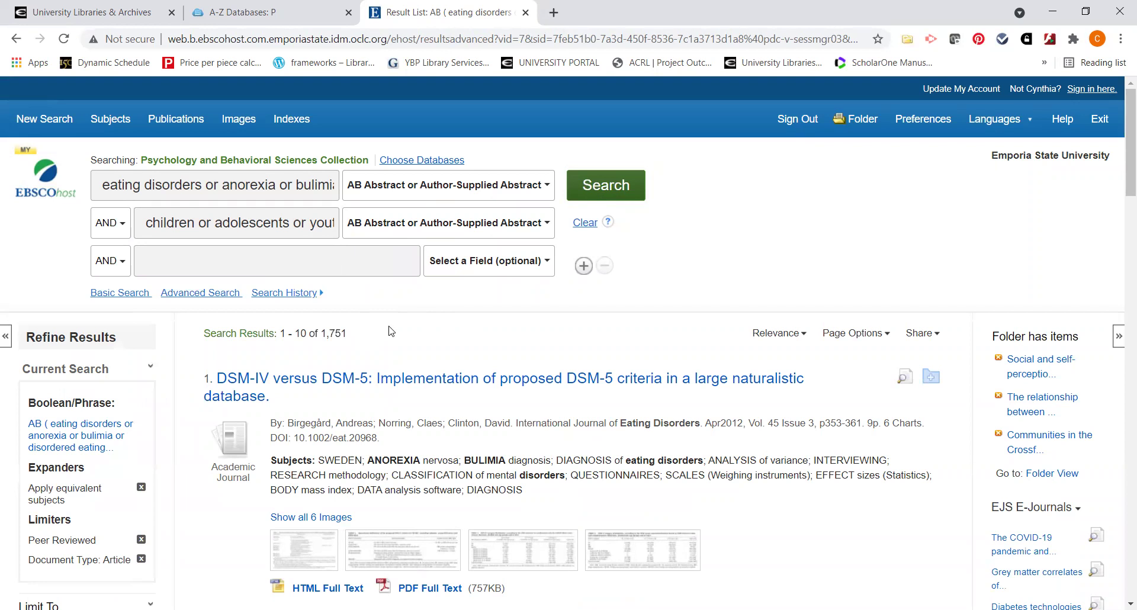
pyautogui.scroll(-1, 414, 331)
pyautogui.scroll(-1, 414, 330)
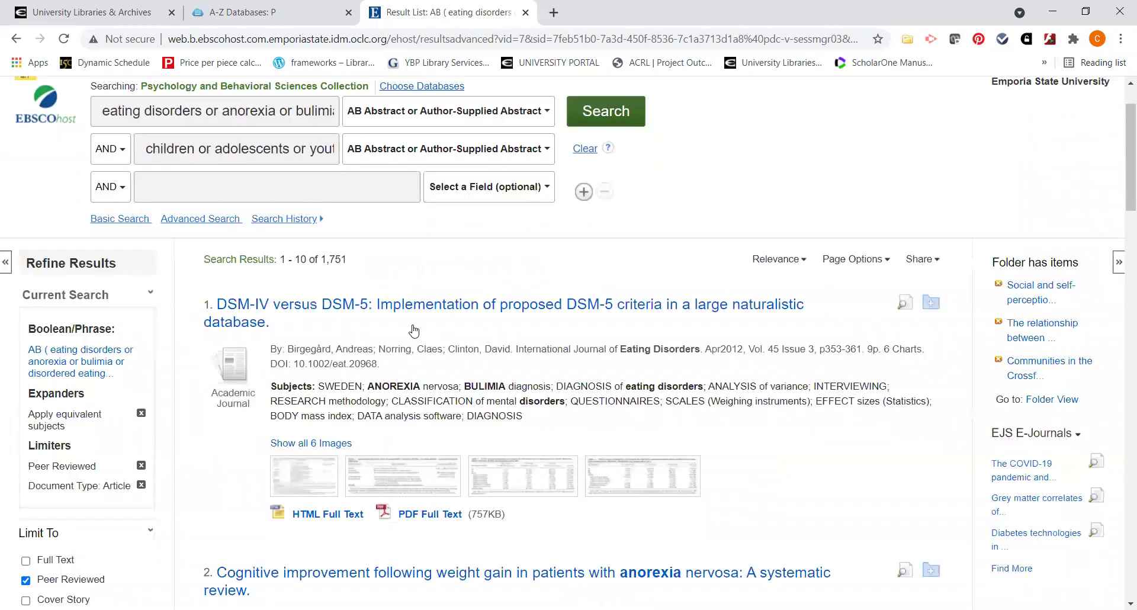
pyautogui.scroll(-1, 414, 329)
pyautogui.scroll(-1, 413, 325)
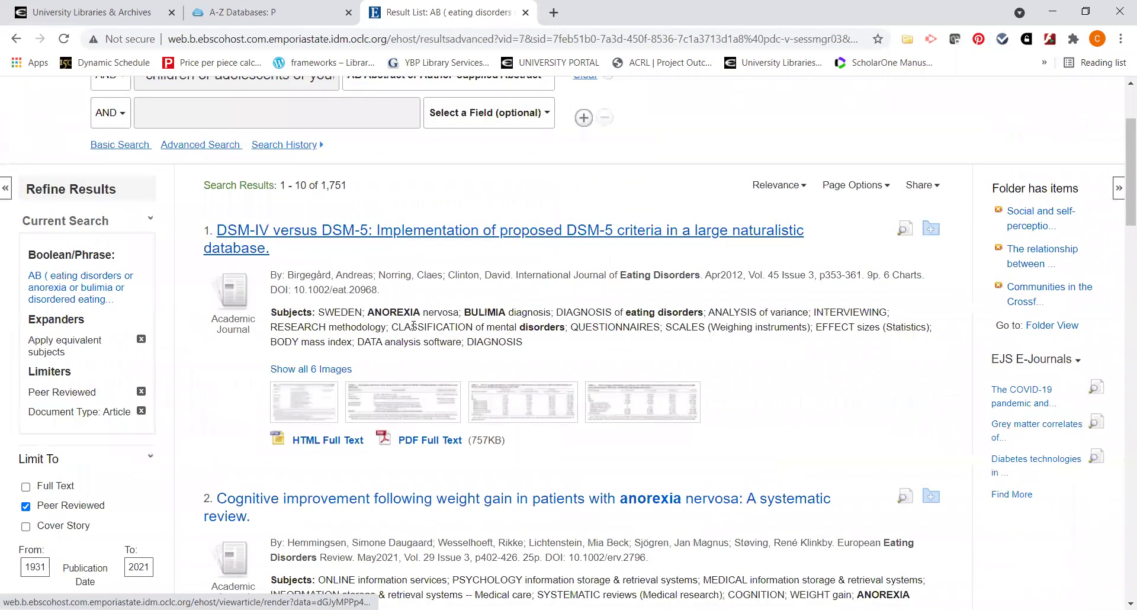
pyautogui.scroll(-1, 414, 326)
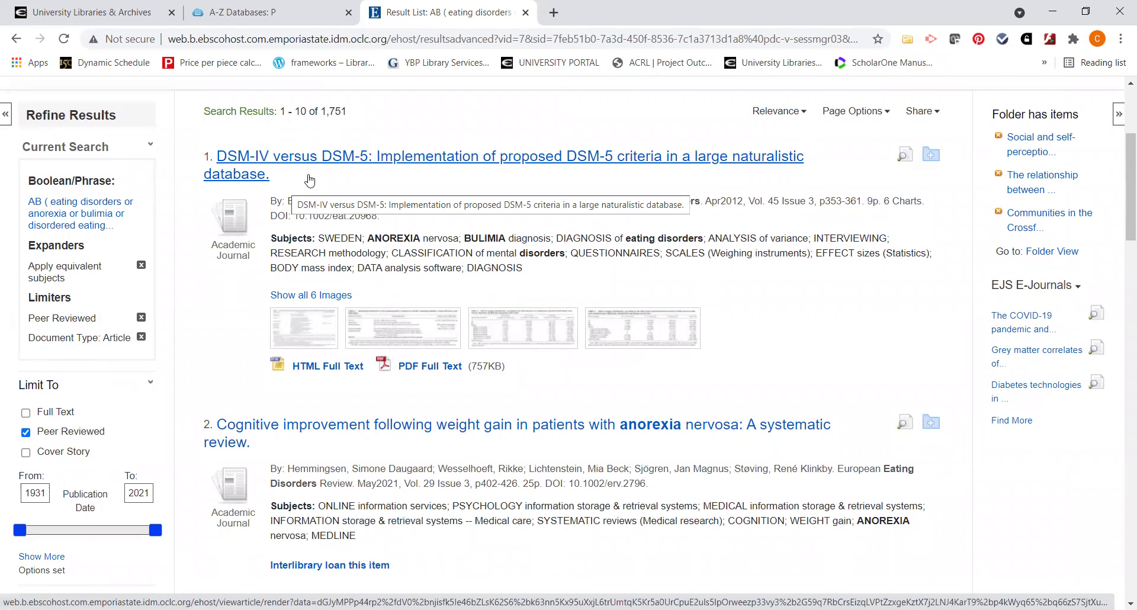
# View the 10-page PDF of 'DSM-IV Versus DSM-5' and add that article to the folder
pyautogui.click(444, 368)
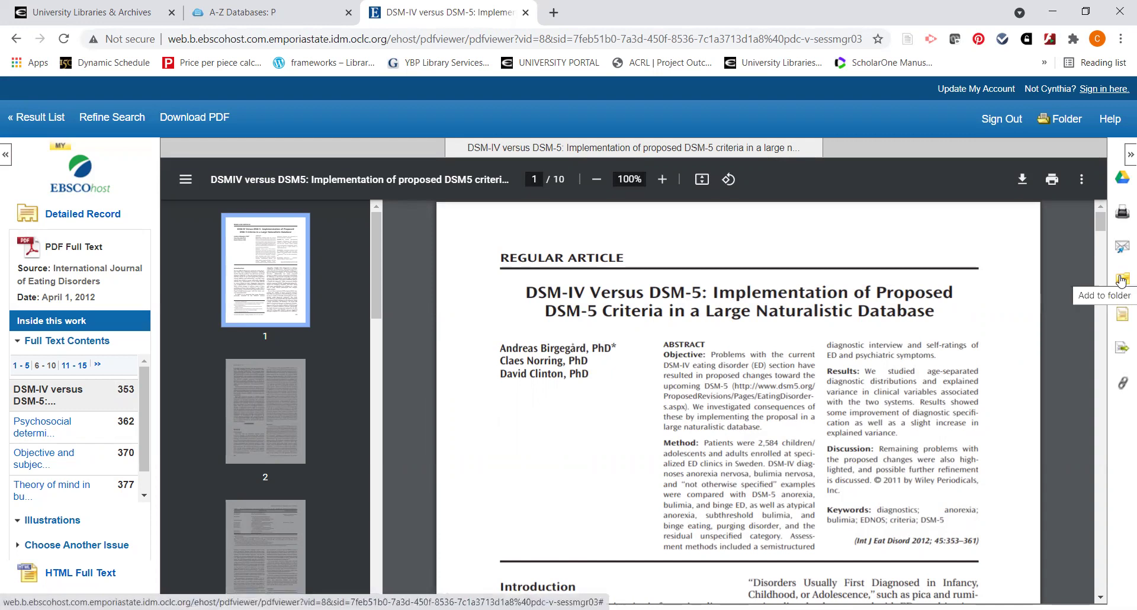
pyautogui.click(1123, 282)
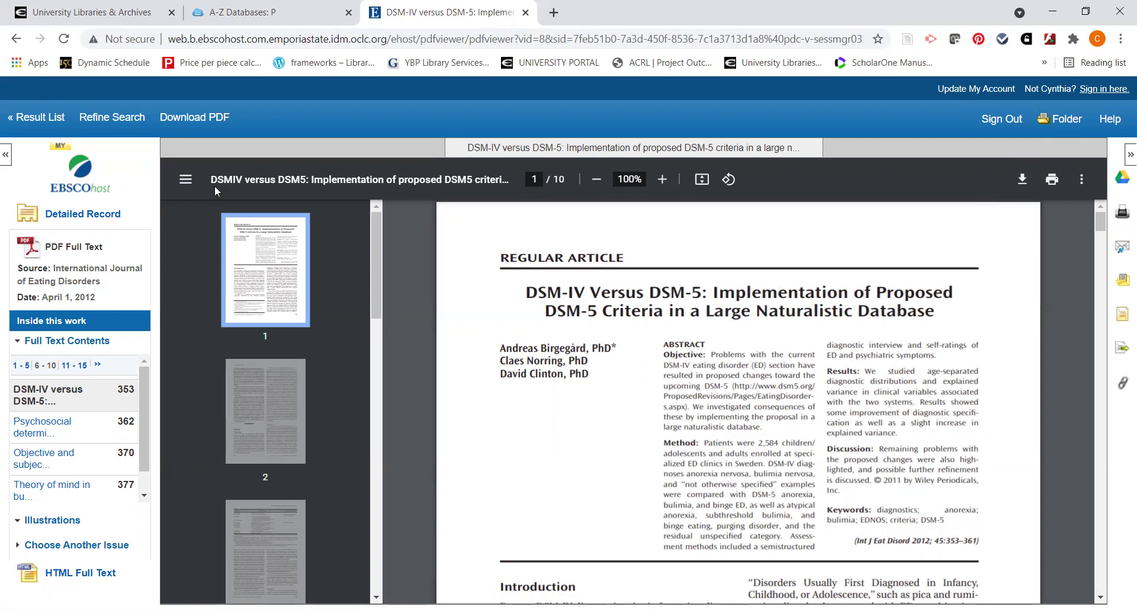
# Return to the 1,751-result list and scroll down through its first ten articles
pyautogui.click(32, 123)
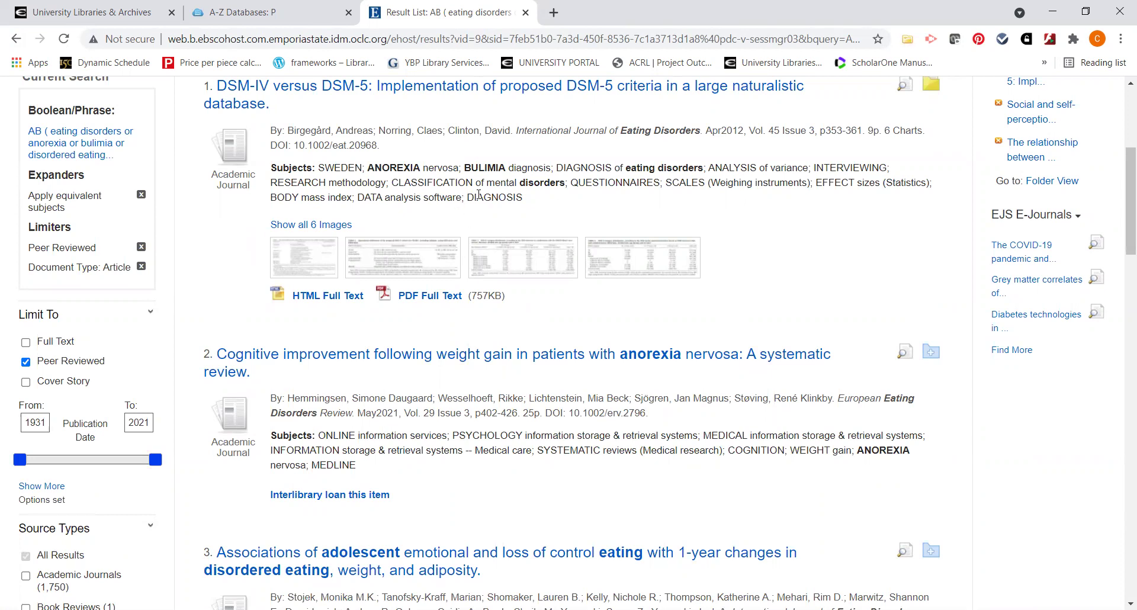
pyautogui.scroll(1, 747, 234)
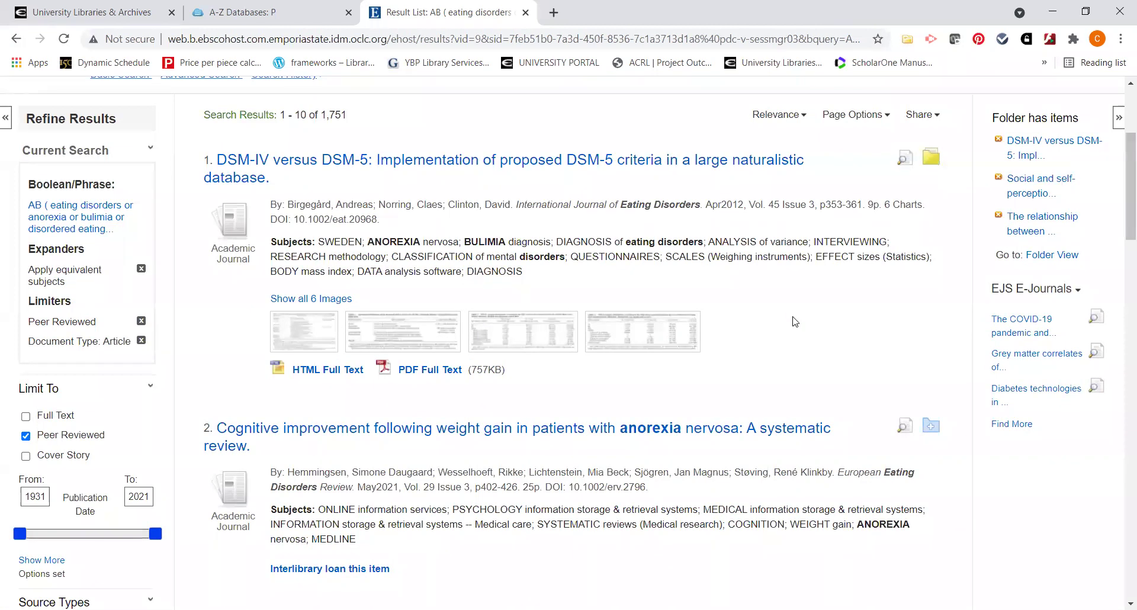
pyautogui.scroll(-1, 794, 321)
pyautogui.scroll(-2, 795, 322)
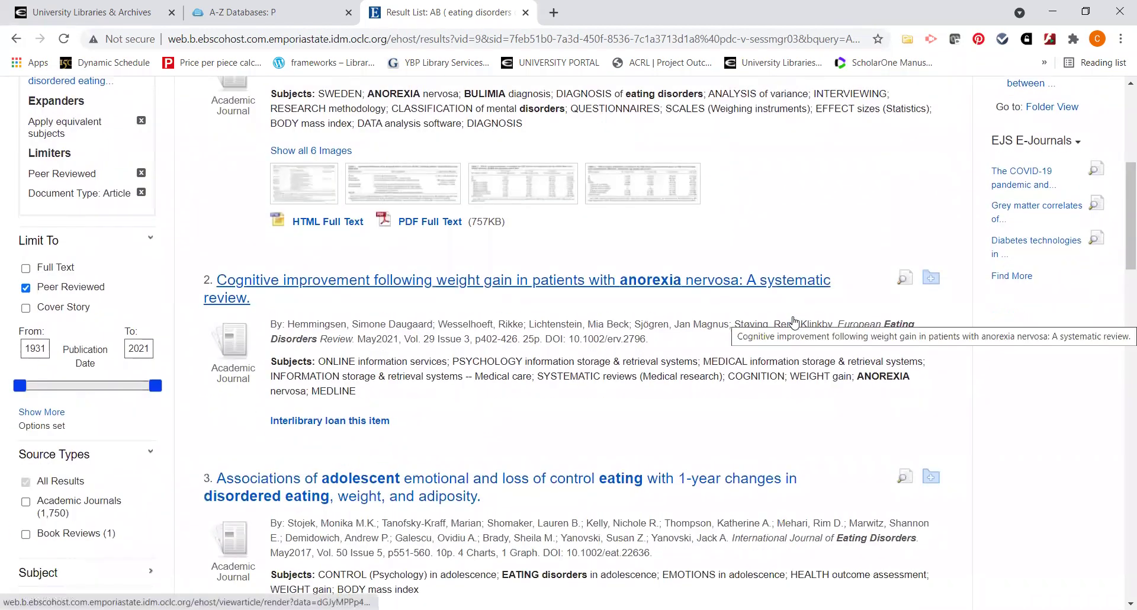
pyautogui.scroll(-1, 794, 323)
pyautogui.scroll(-3, 794, 322)
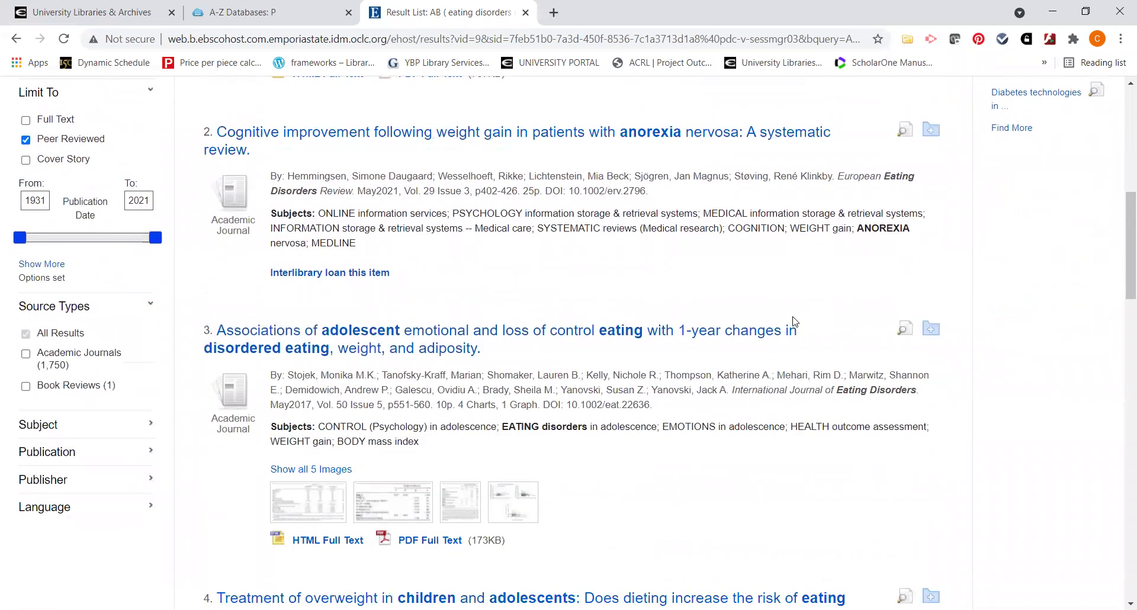
pyautogui.scroll(-1, 795, 322)
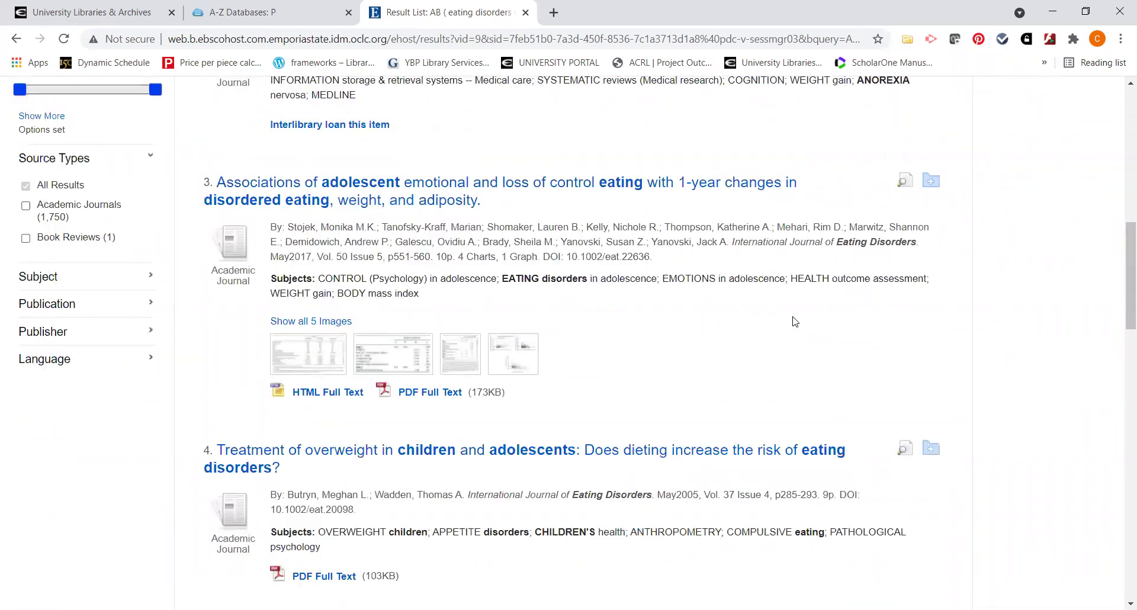
pyautogui.scroll(-5, 795, 321)
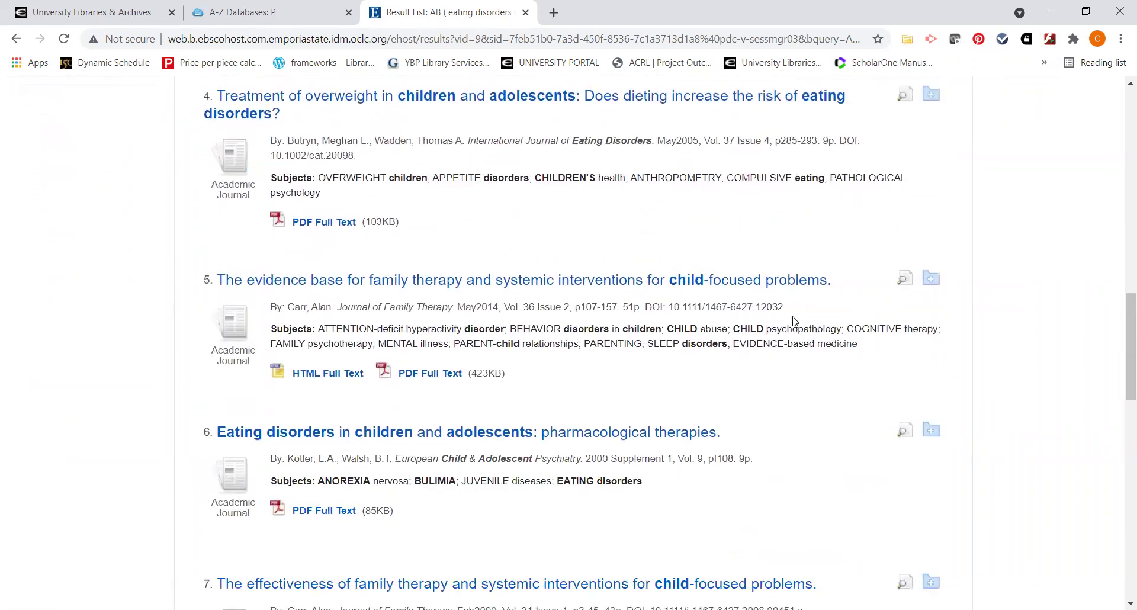
pyautogui.scroll(-4, 795, 322)
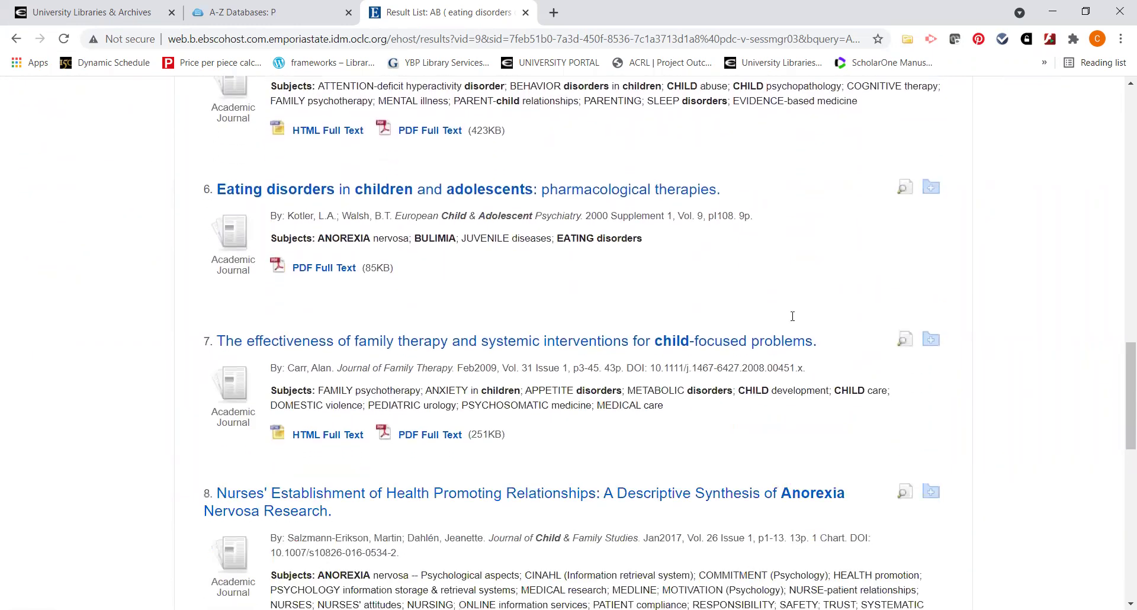
pyautogui.scroll(-4, 792, 316)
pyautogui.scroll(-2, 681, 324)
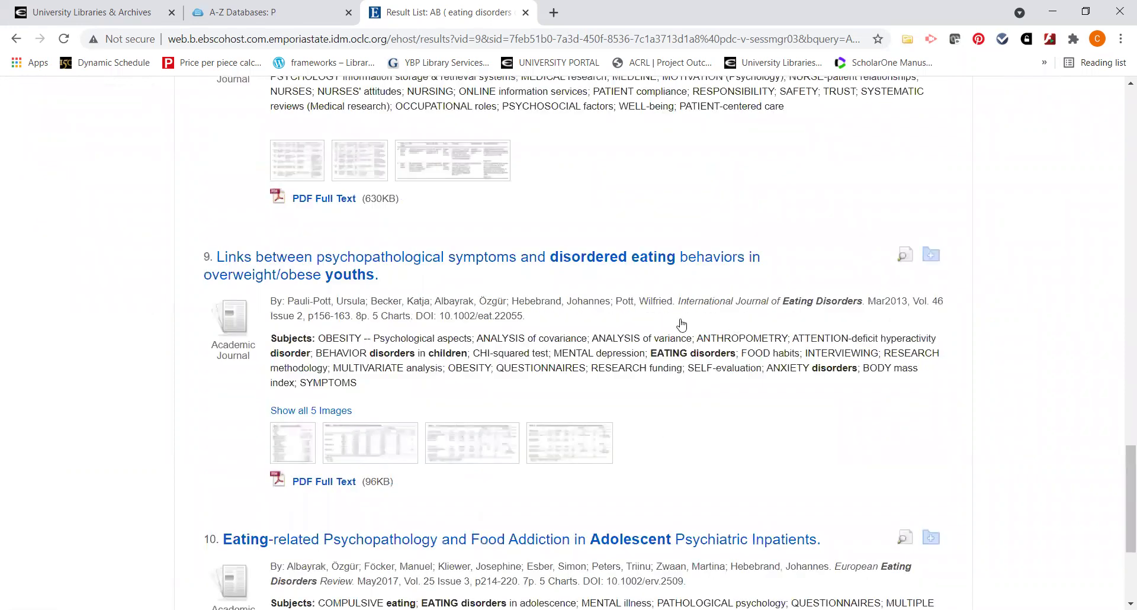
pyautogui.scroll(-3, 681, 325)
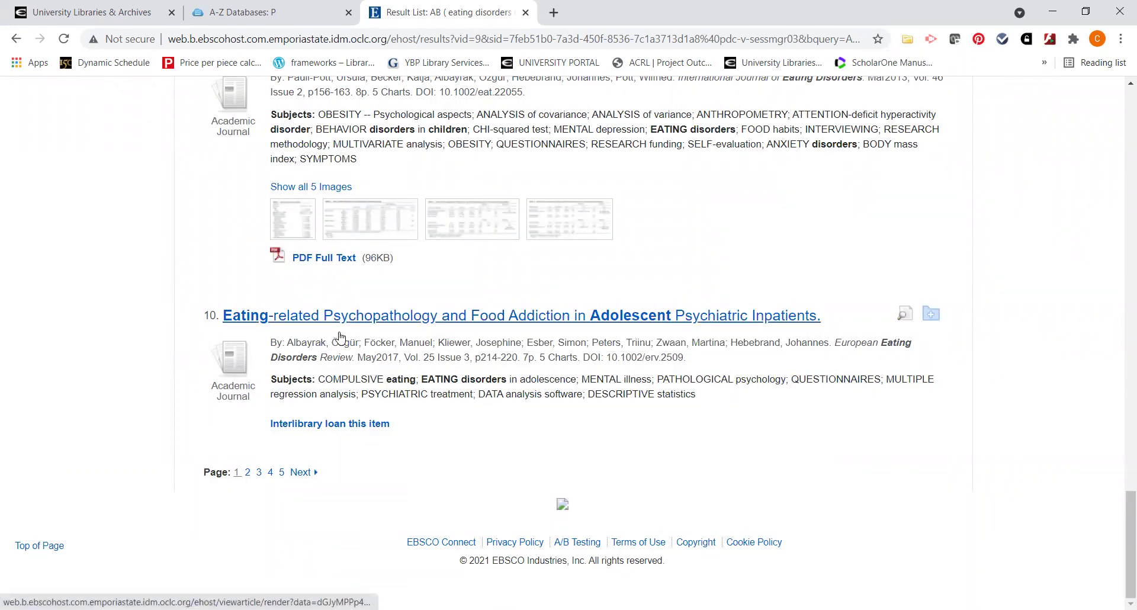
# Open result 10's record and copy its title, 'Eating-related Psychopathology and Food Addiction in Adolescent Psychiatric Inpatients'
pyautogui.click(514, 320)
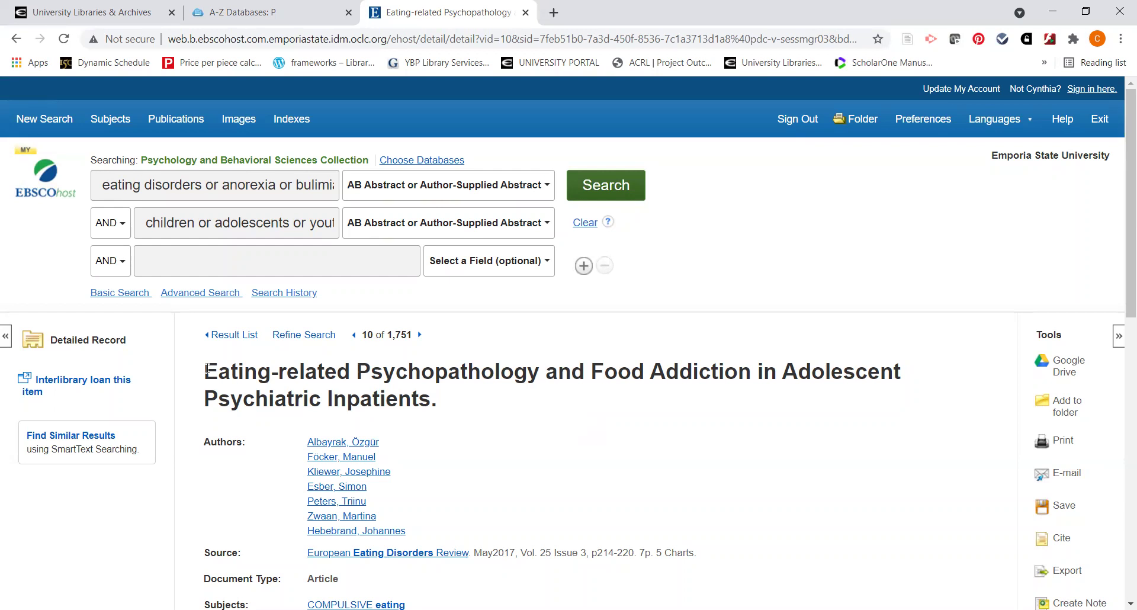
pyautogui.moveTo(208, 371); pyautogui.dragTo(431, 398)
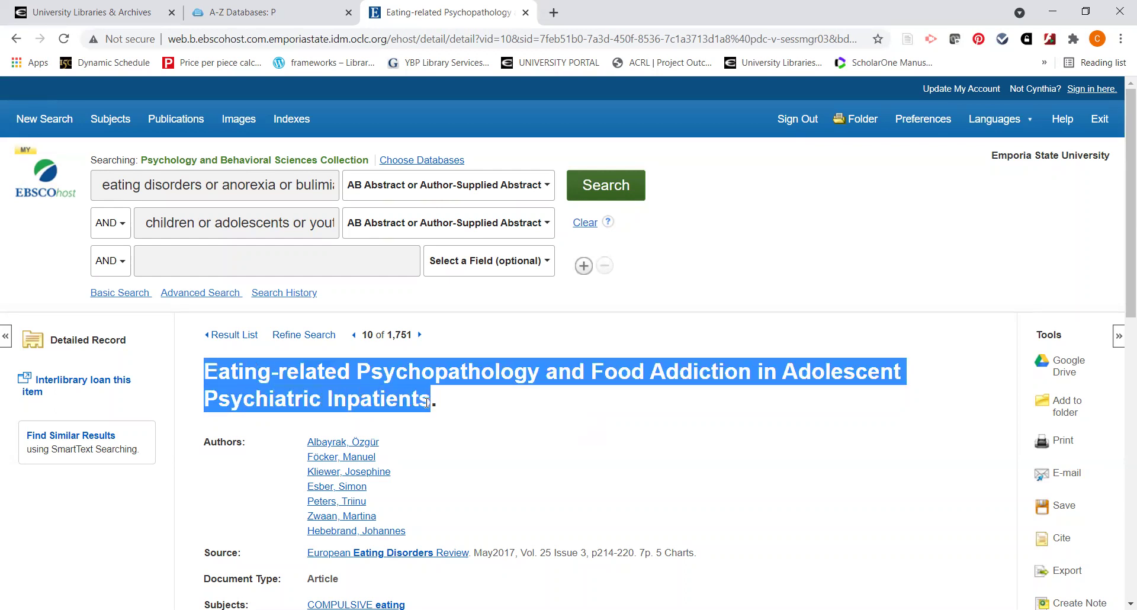
pyautogui.rightClick(390, 398)
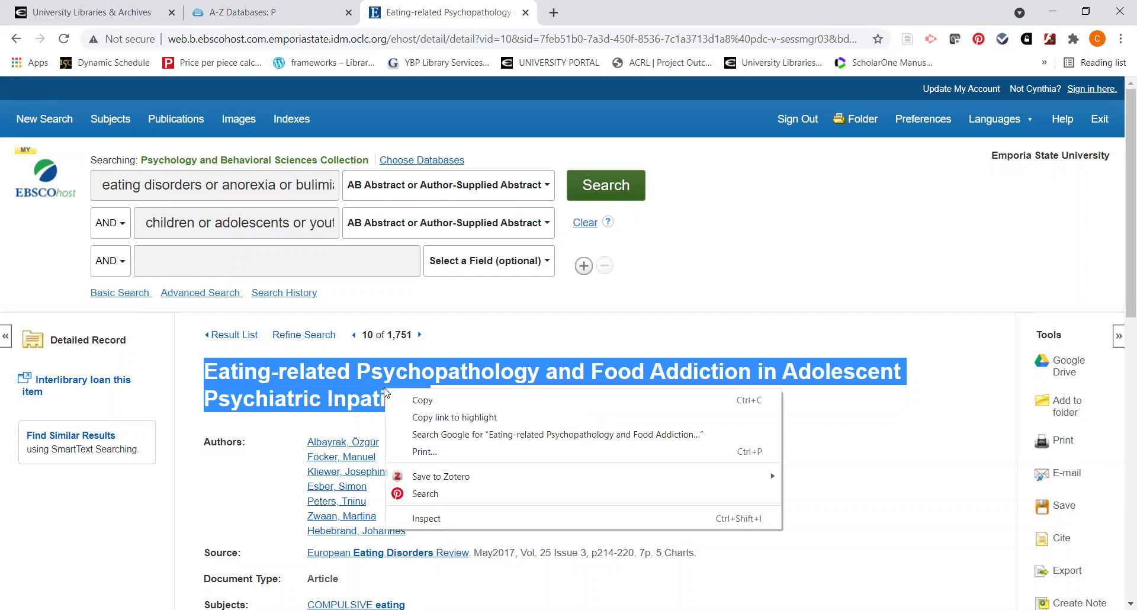
pyautogui.click(420, 402)
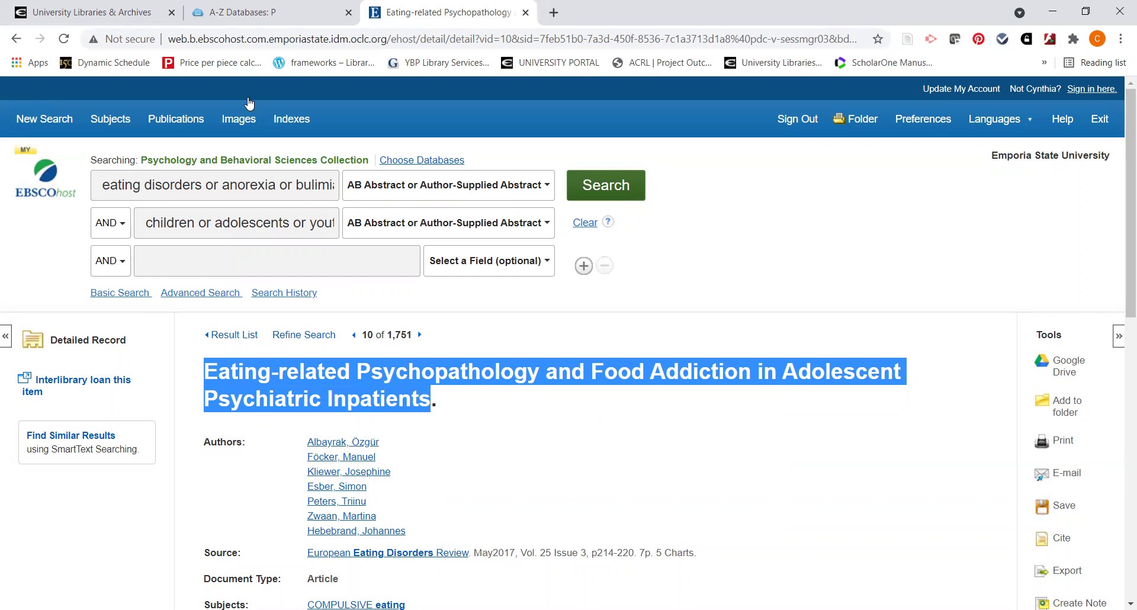
# Switch to the University Libraries & Archives tab to reach the Discovery Service Advanced Search
pyautogui.click(110, 14)
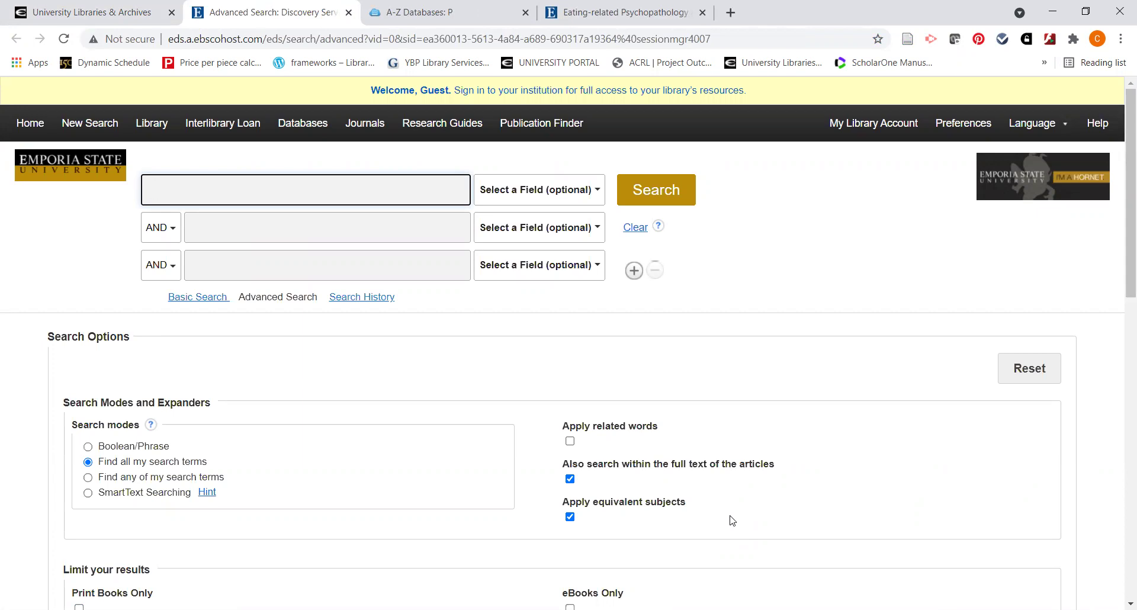
# Paste the copied title as plain text into the first search box, search, and browse the 499 results
pyautogui.rightClick(222, 190)
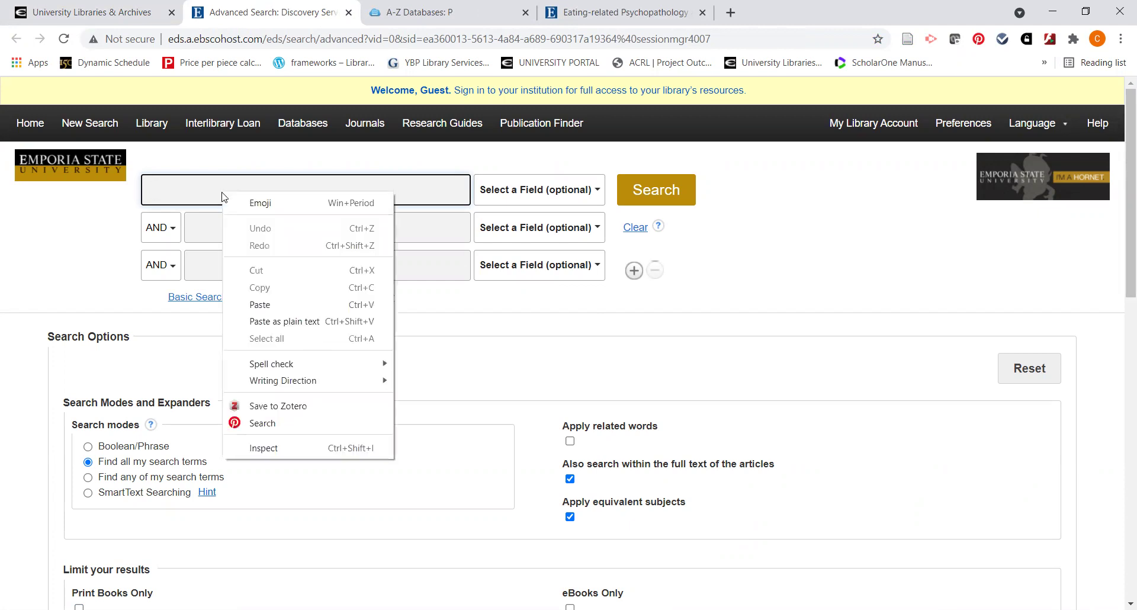
pyautogui.click(267, 322)
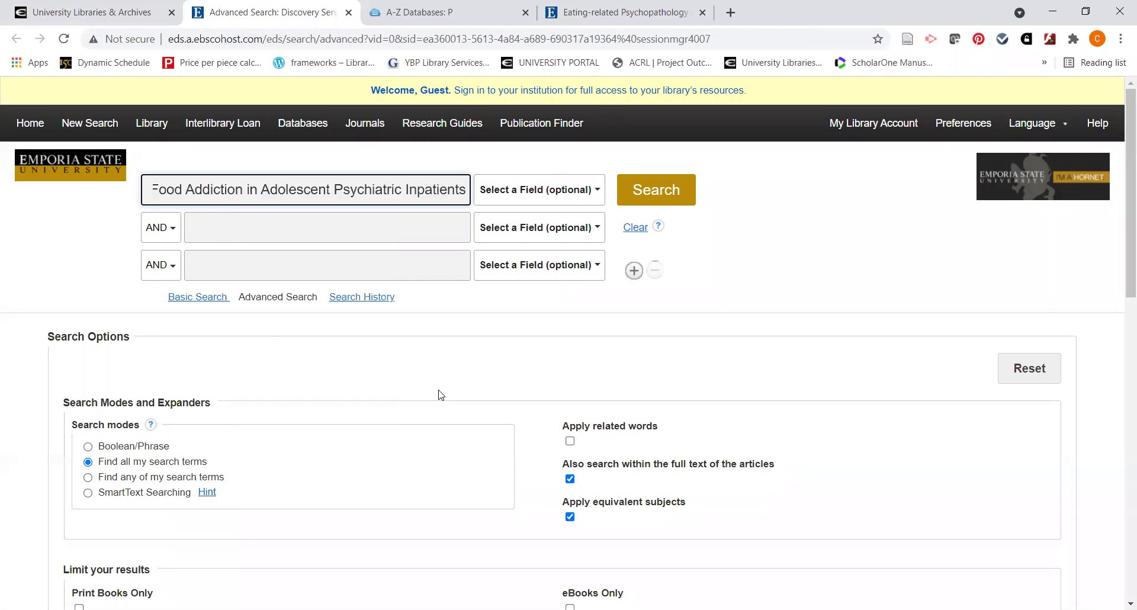
pyautogui.click(640, 196)
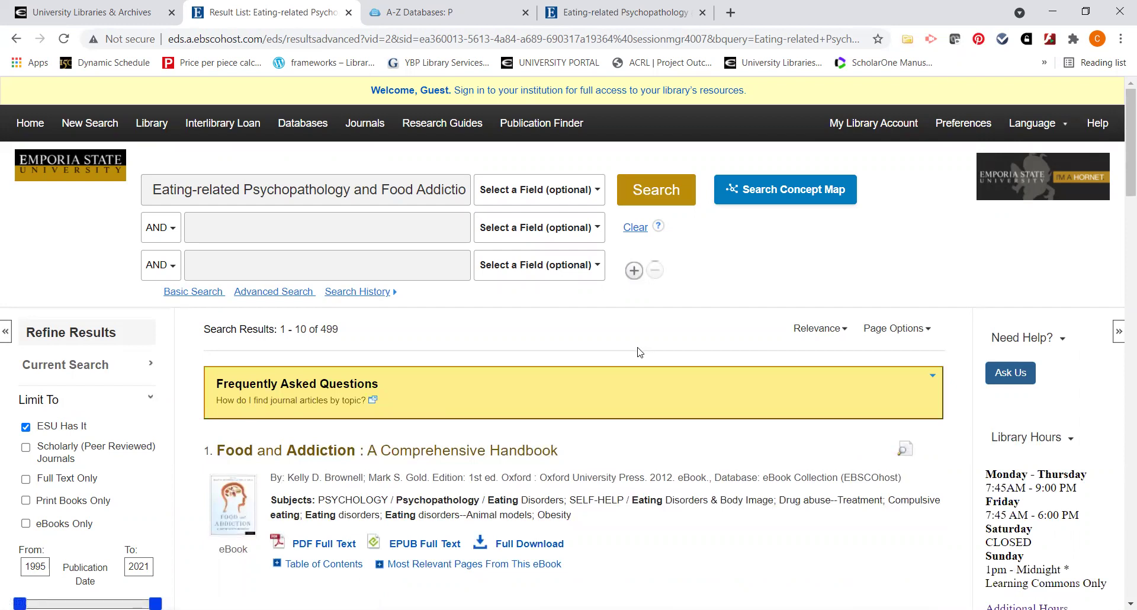
pyautogui.scroll(-2, 640, 352)
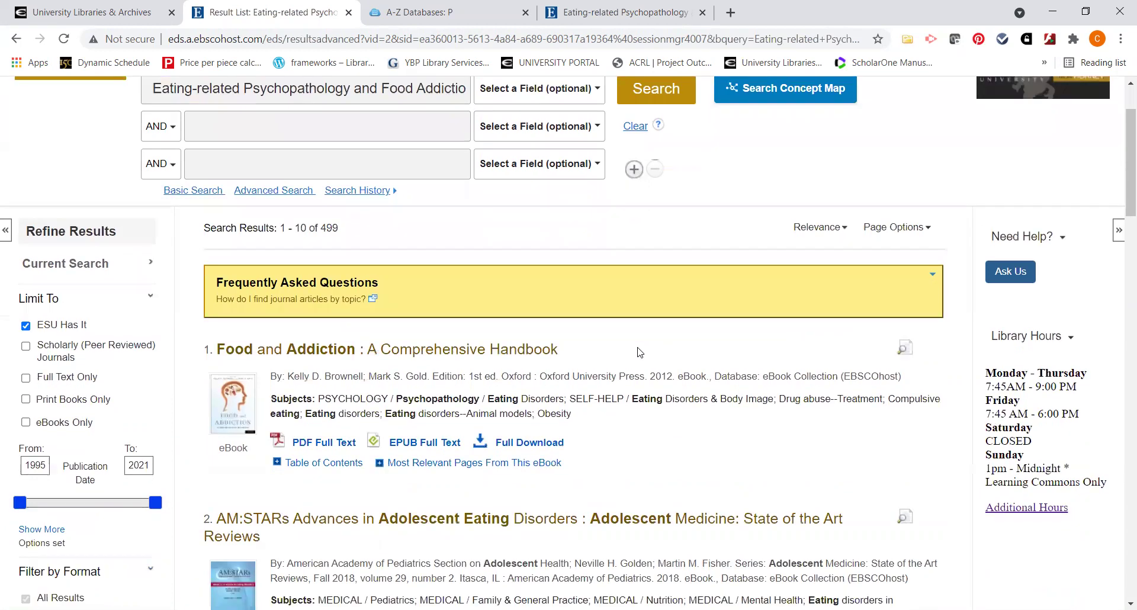
pyautogui.scroll(-2, 640, 352)
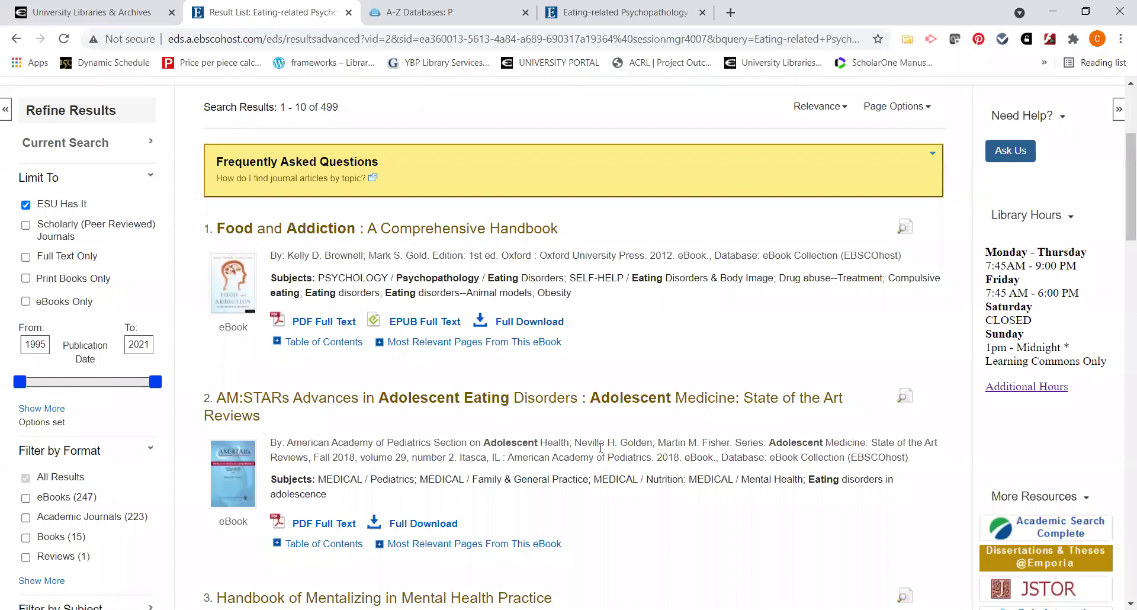
# Back on the article's record, choose 'Interlibrary loan this item' to reach the ILLiad logon page
pyautogui.click(616, 13)
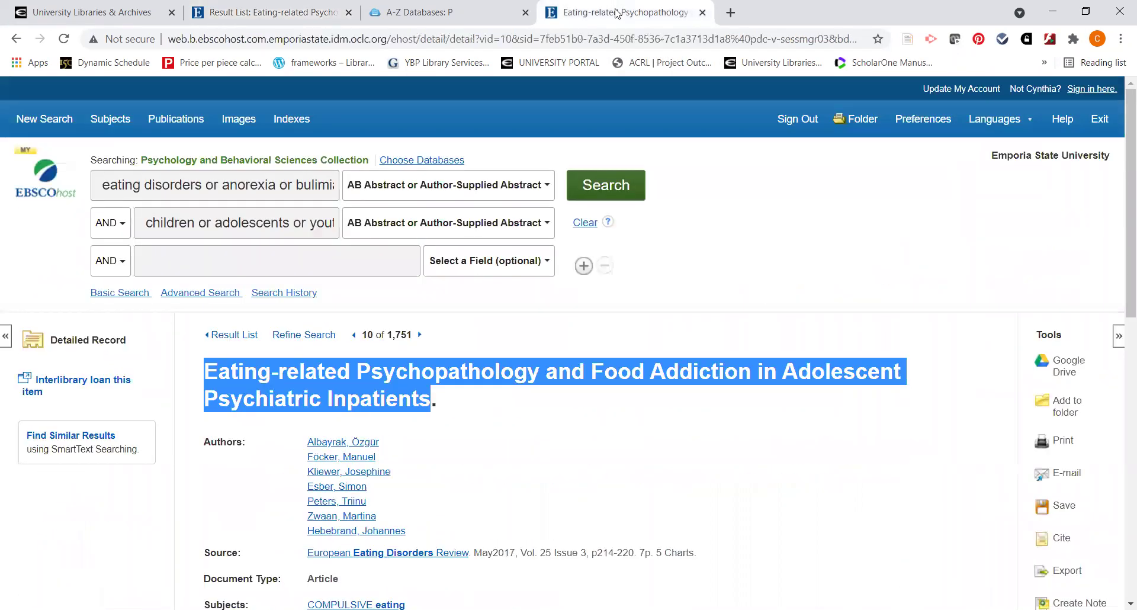
pyautogui.click(519, 425)
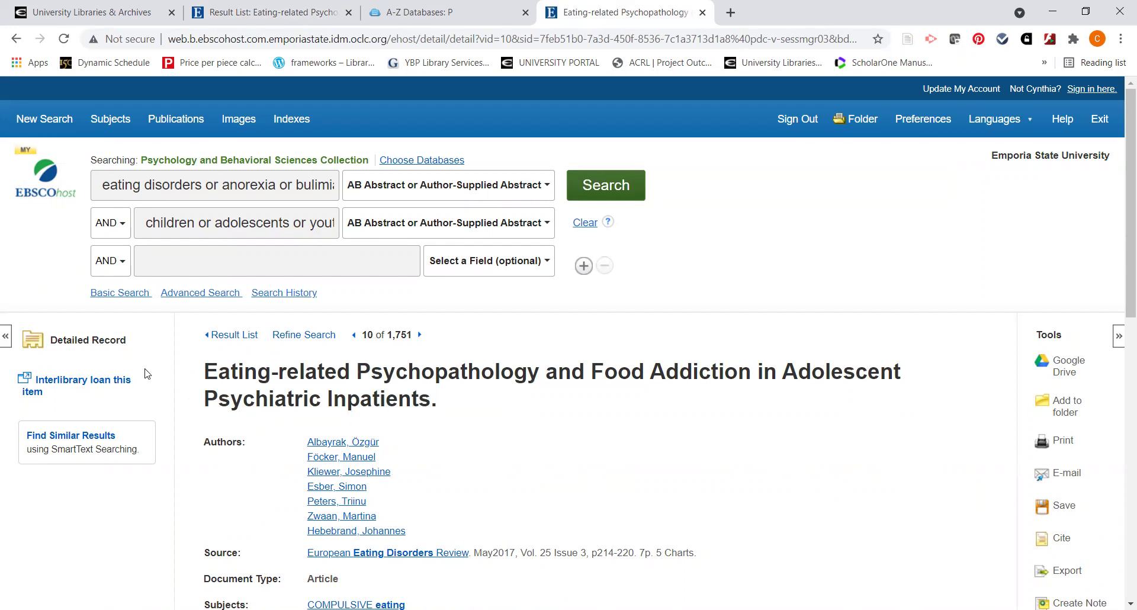
pyautogui.click(112, 382)
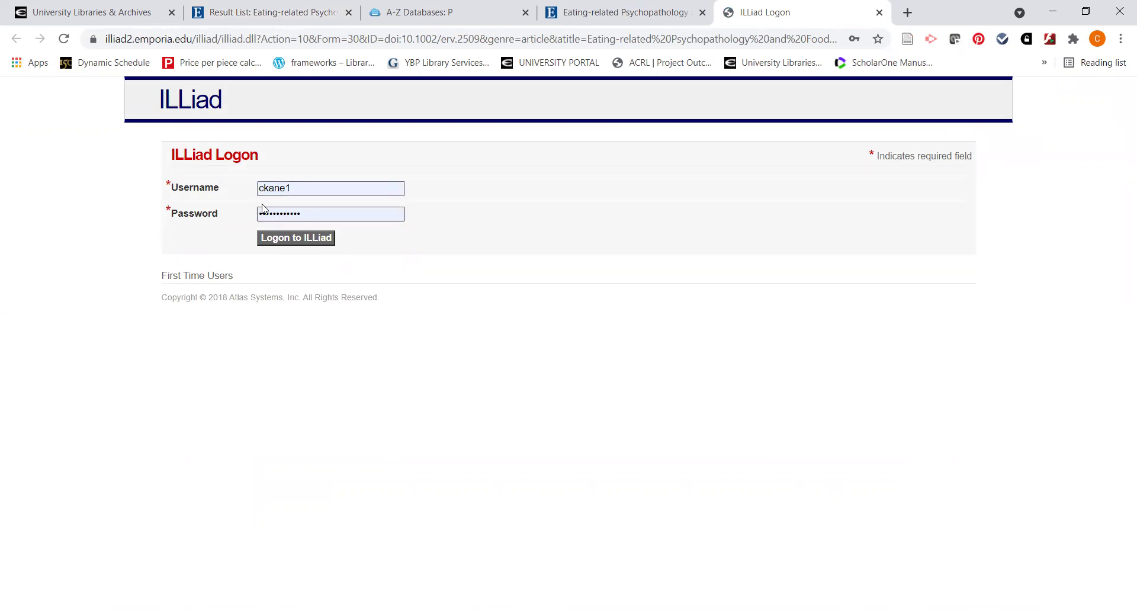
# Log on to ILLiad and review the prefilled request: volume 25, issue 3, 2017, pages 214-220
pyautogui.click(285, 239)
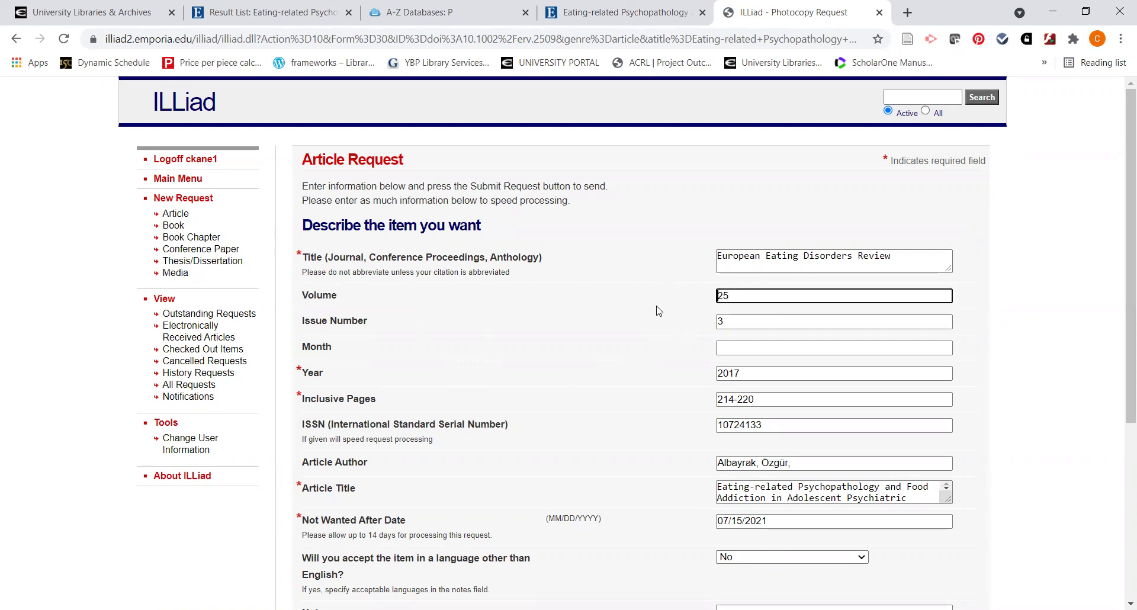
pyautogui.scroll(-2, 659, 311)
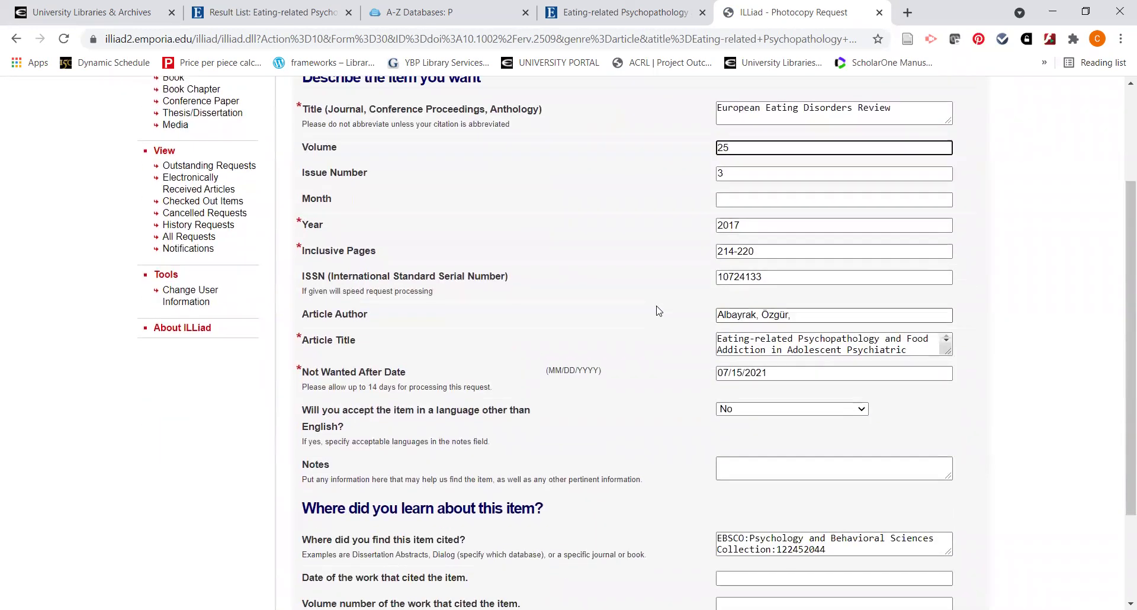
pyautogui.scroll(-1, 659, 310)
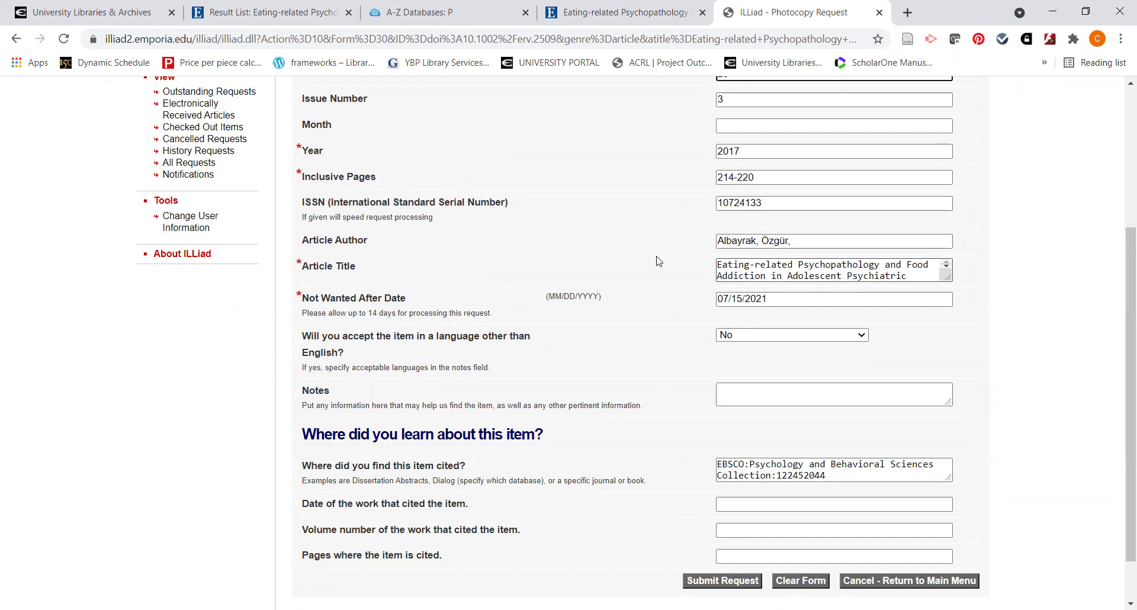
pyautogui.click(600, 12)
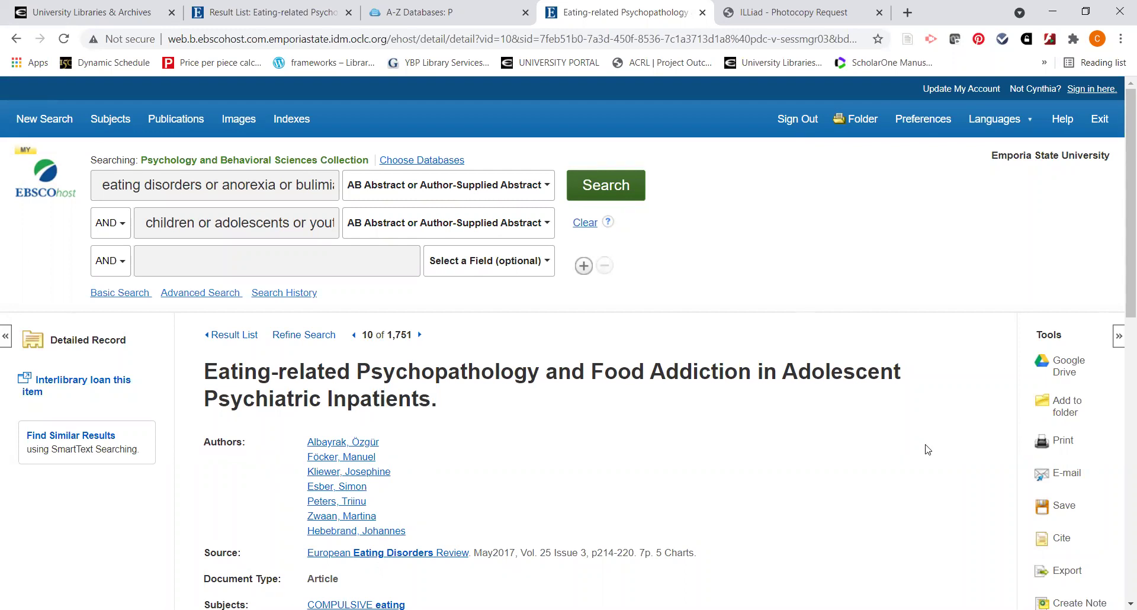
# Show the article's Citation Format list (ABNT, AMA 11th, APA 7th) via Cite in the Tools panel
pyautogui.scroll(-1, 927, 449)
pyautogui.scroll(-1, 927, 450)
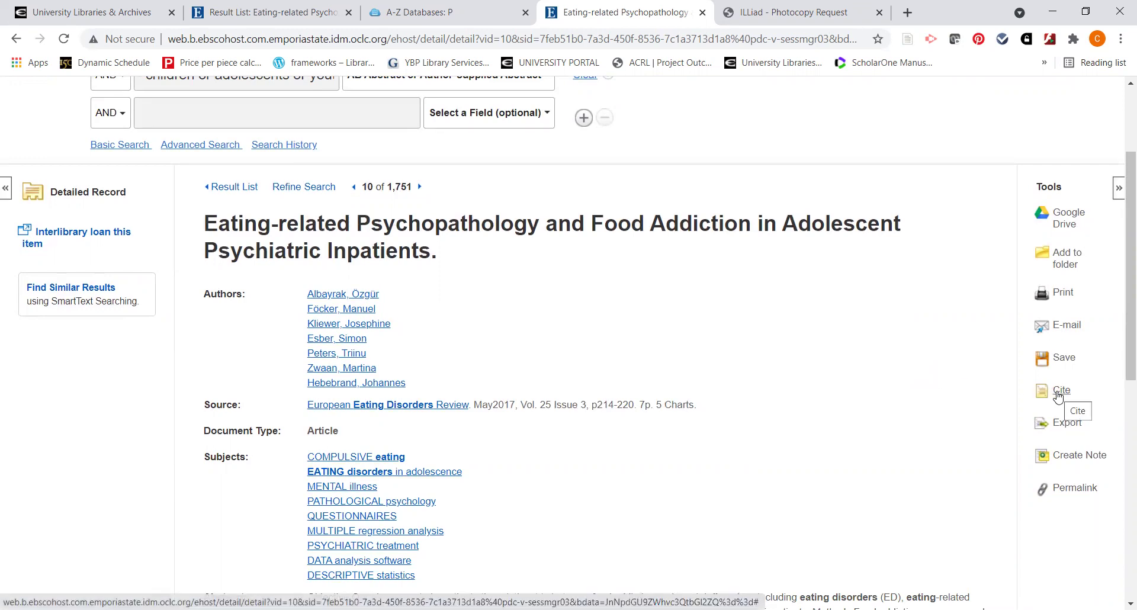
pyautogui.click(1060, 396)
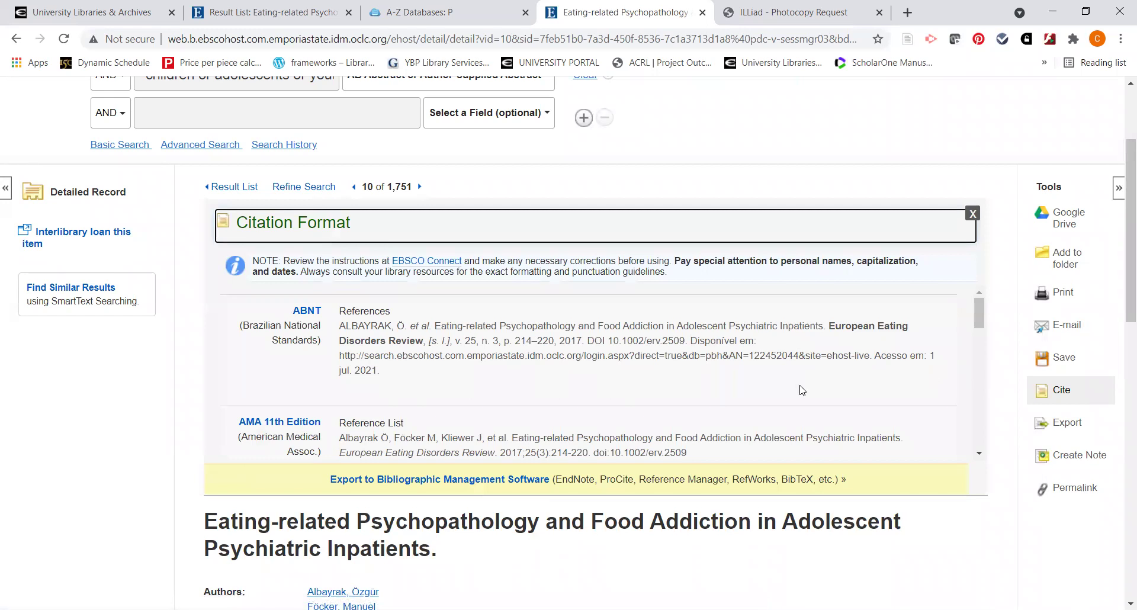
# Scroll through the citation formats down to MLA 8th Edition
pyautogui.click(980, 456)
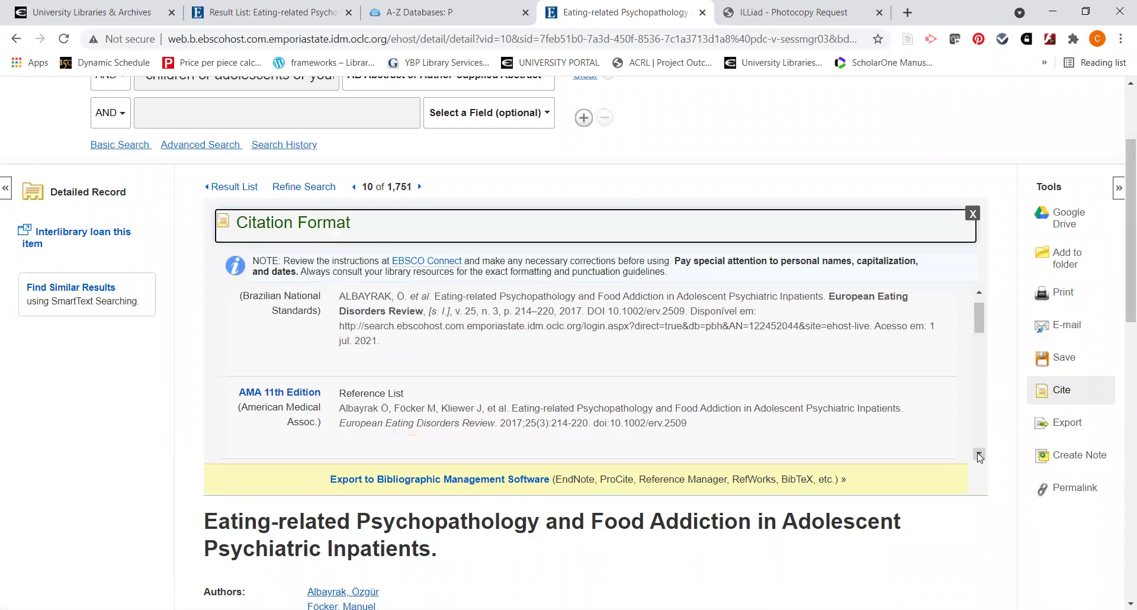
pyautogui.click(980, 456)
pyautogui.click(980, 456)
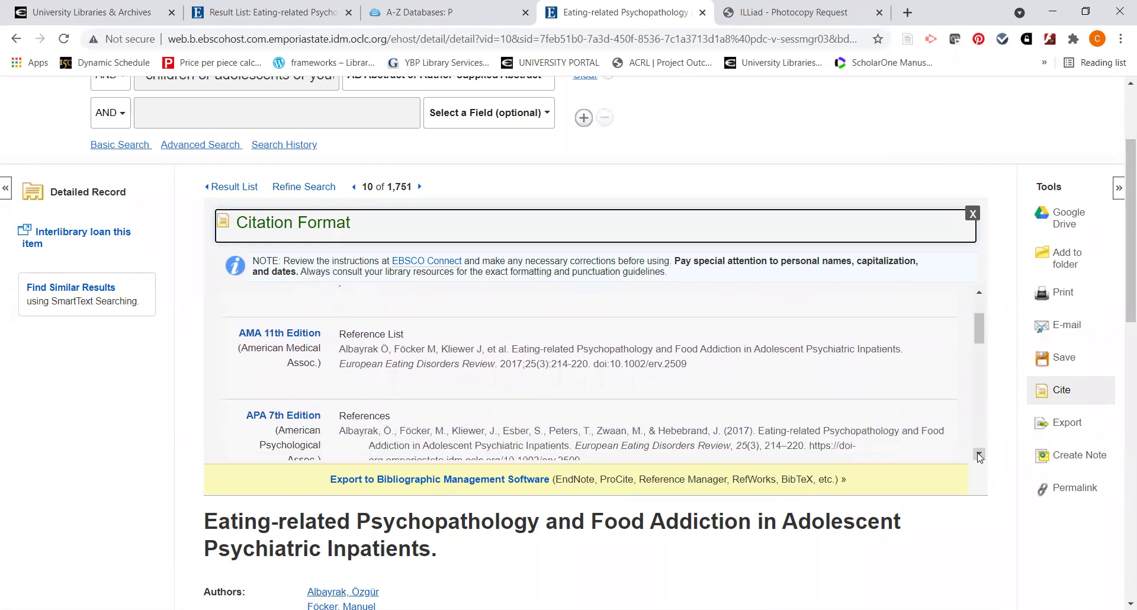
pyautogui.click(979, 455)
pyautogui.click(980, 455)
pyautogui.click(980, 455)
pyautogui.click(980, 455)
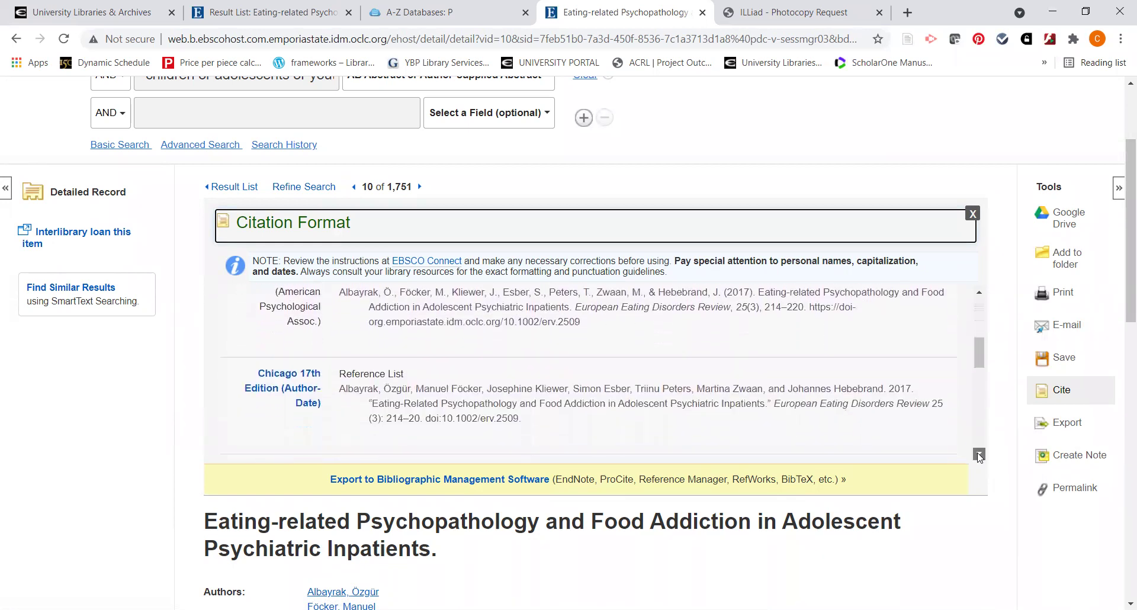
pyautogui.click(979, 456)
pyautogui.click(980, 456)
pyautogui.click(980, 455)
pyautogui.click(980, 455)
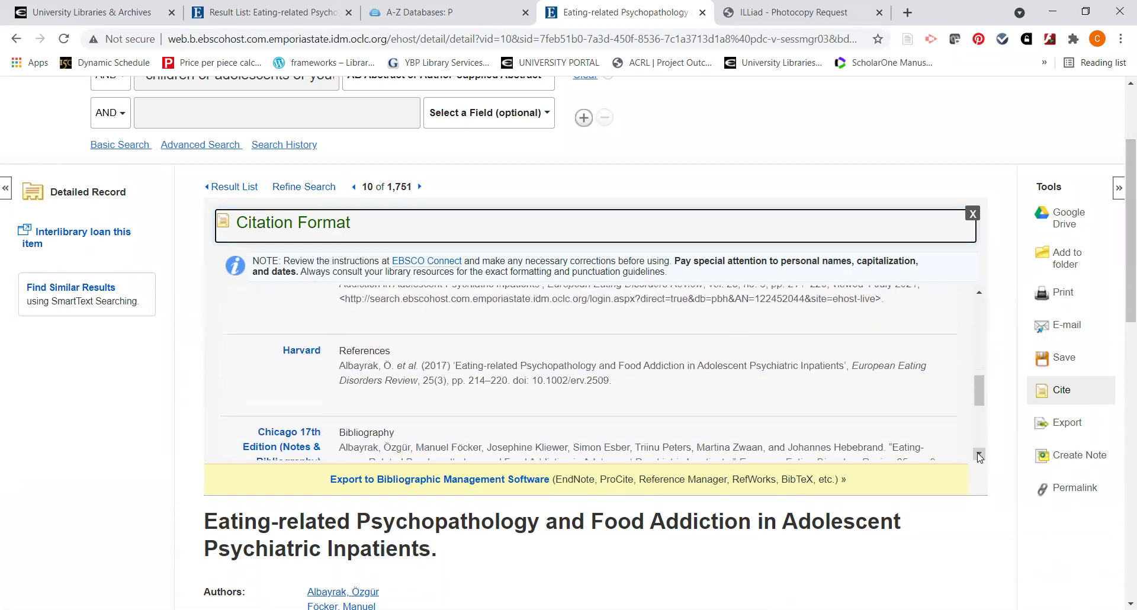
pyautogui.click(980, 456)
pyautogui.click(979, 456)
pyautogui.click(980, 455)
pyautogui.click(980, 456)
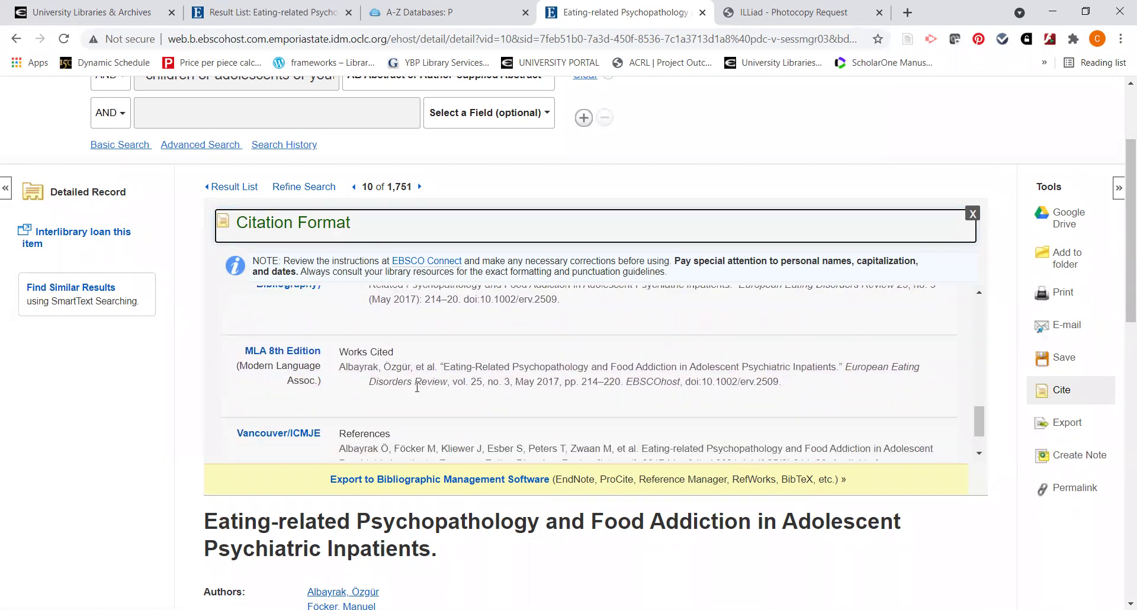
# Highlight the MLA 8th Edition citation, then go back up to the APA 7th Edition citation
pyautogui.moveTo(339, 367); pyautogui.dragTo(795, 383)
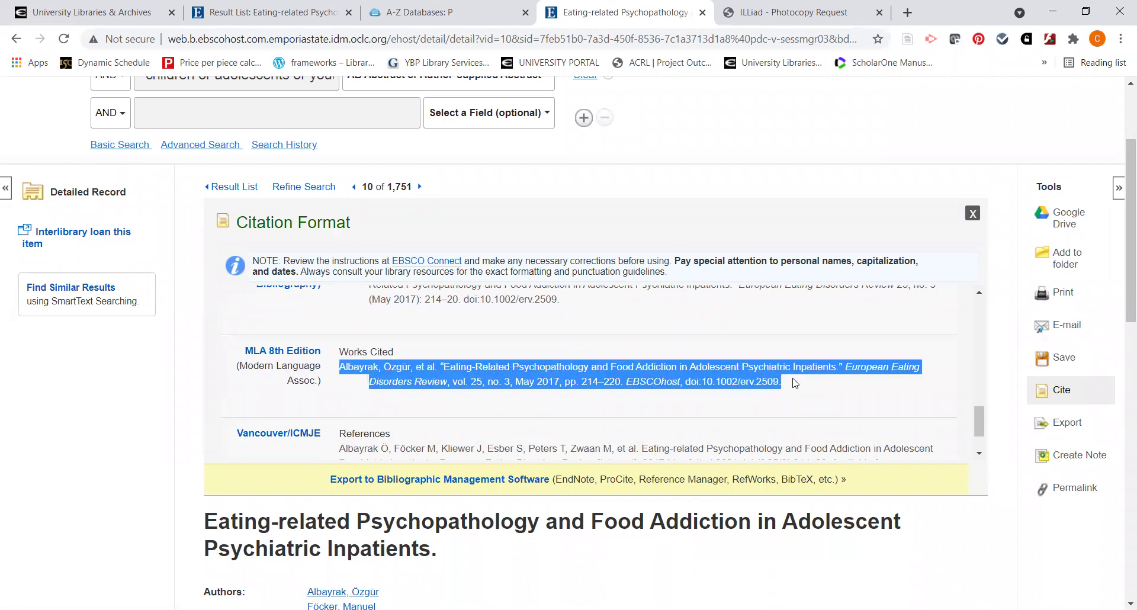
pyautogui.click(795, 384)
pyautogui.scroll(5, 730, 384)
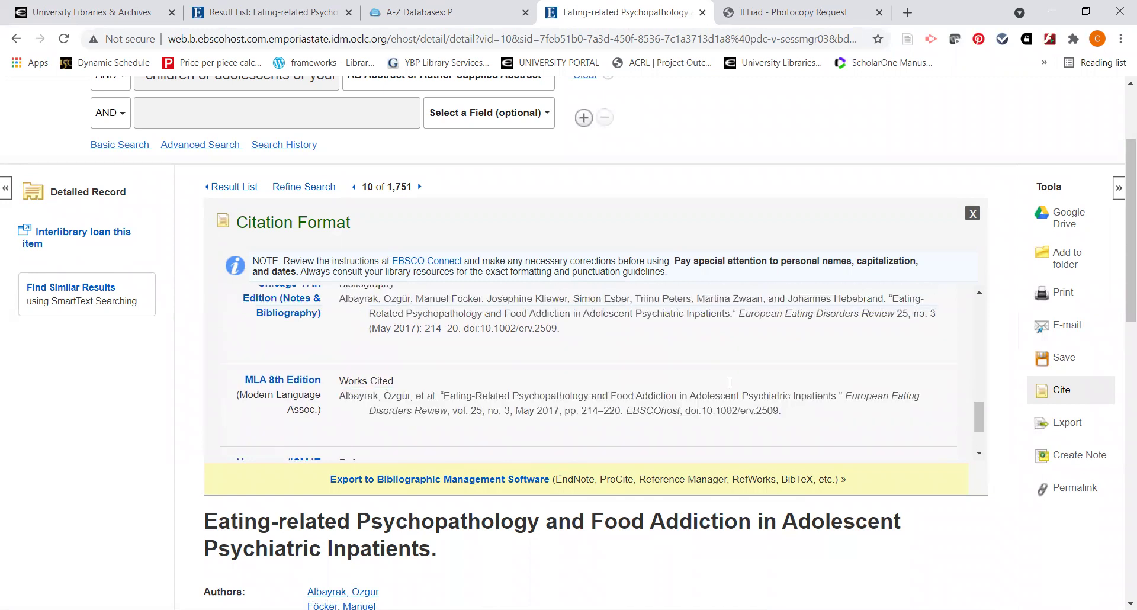
pyautogui.scroll(5, 731, 387)
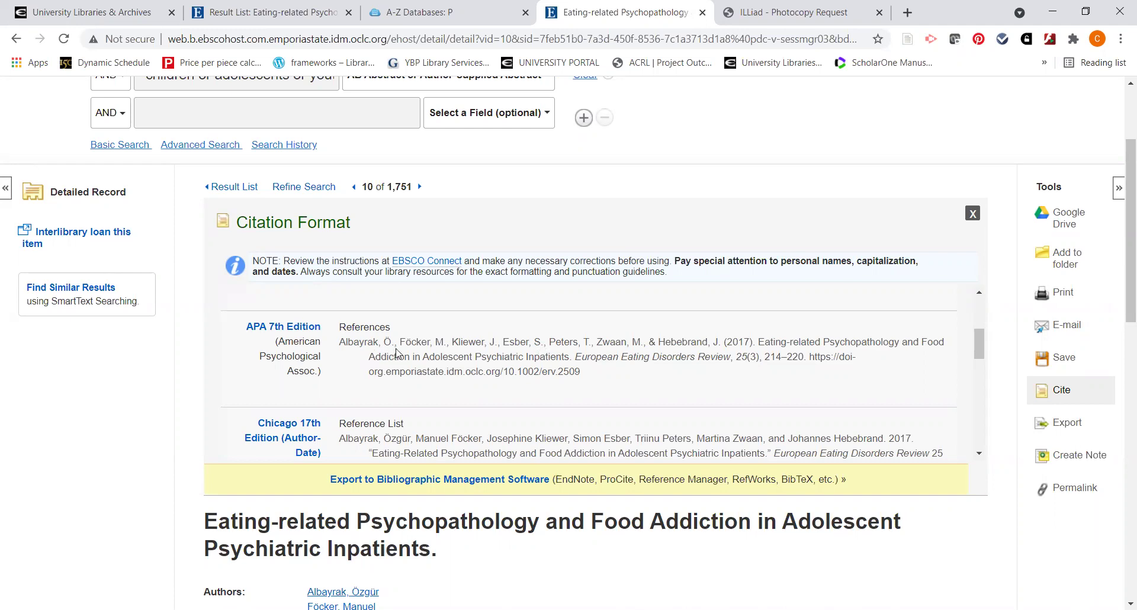
# Highlight the APA citation's title and the words Psychopathology, Food and Addiction
pyautogui.moveTo(757, 341); pyautogui.dragTo(569, 358)
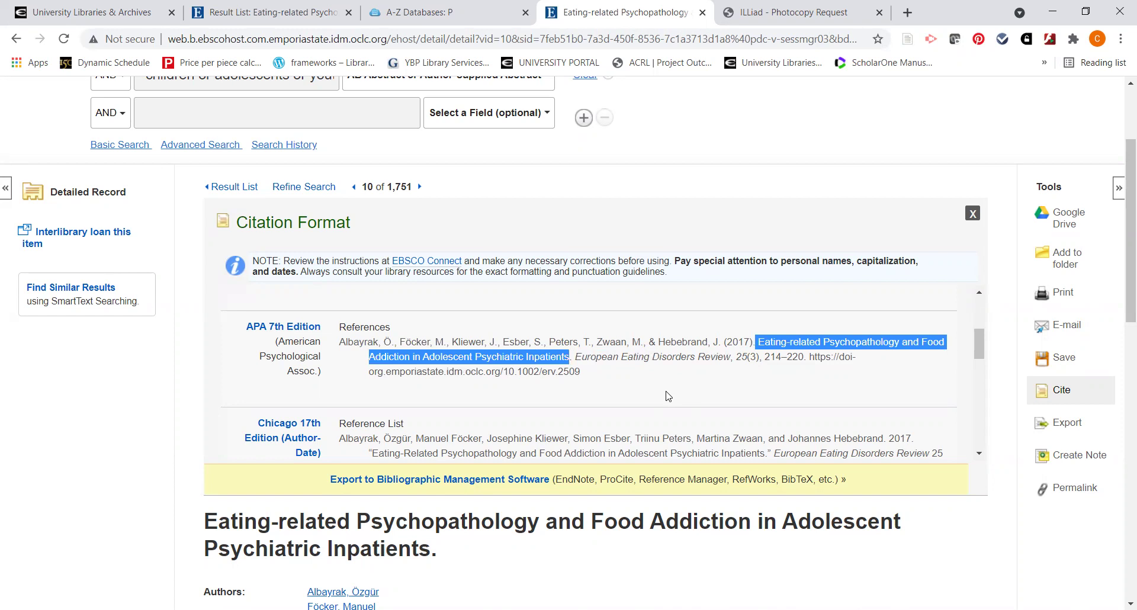
pyautogui.click(668, 396)
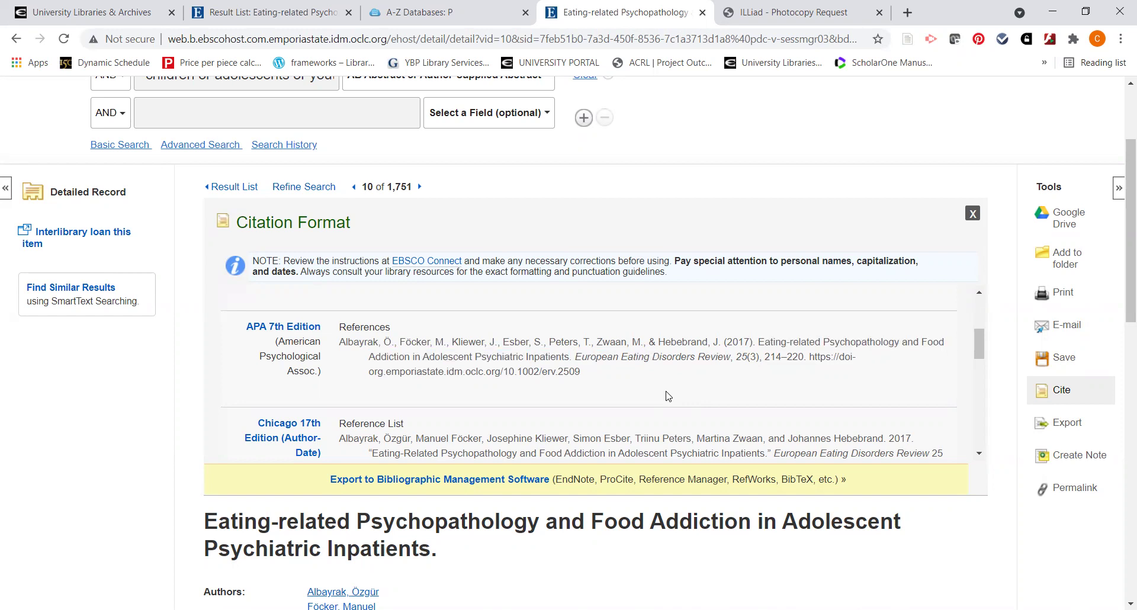
pyautogui.doubleClick(860, 342)
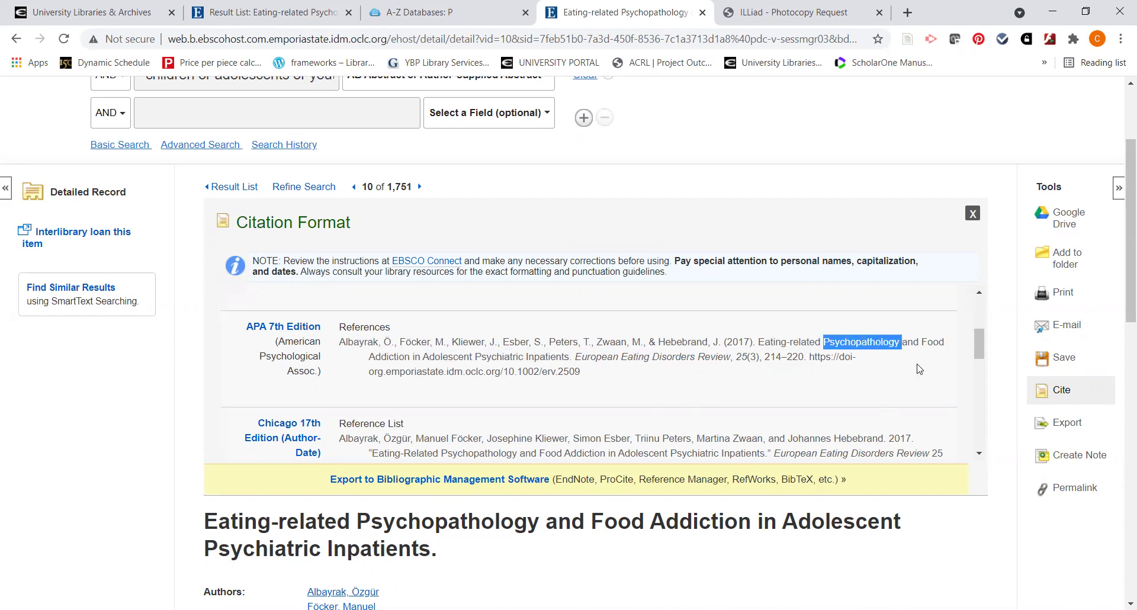
pyautogui.doubleClick(933, 343)
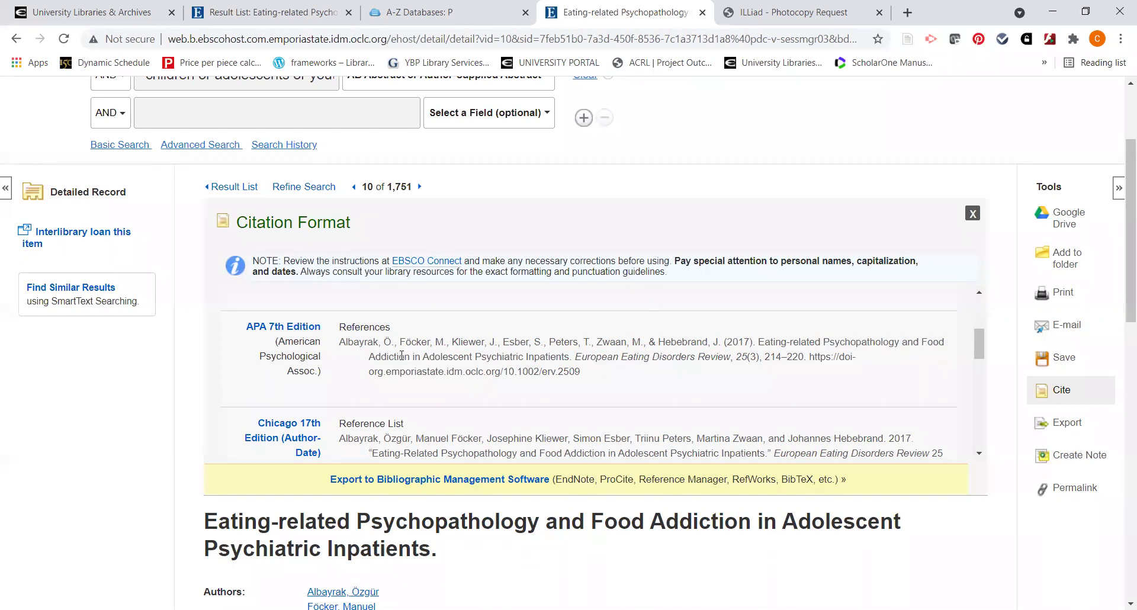
pyautogui.doubleClick(390, 356)
pyautogui.click(645, 395)
# Select the whole APA 7th Edition citation, then close the Citation Format panel
pyautogui.moveTo(342, 342); pyautogui.dragTo(591, 381)
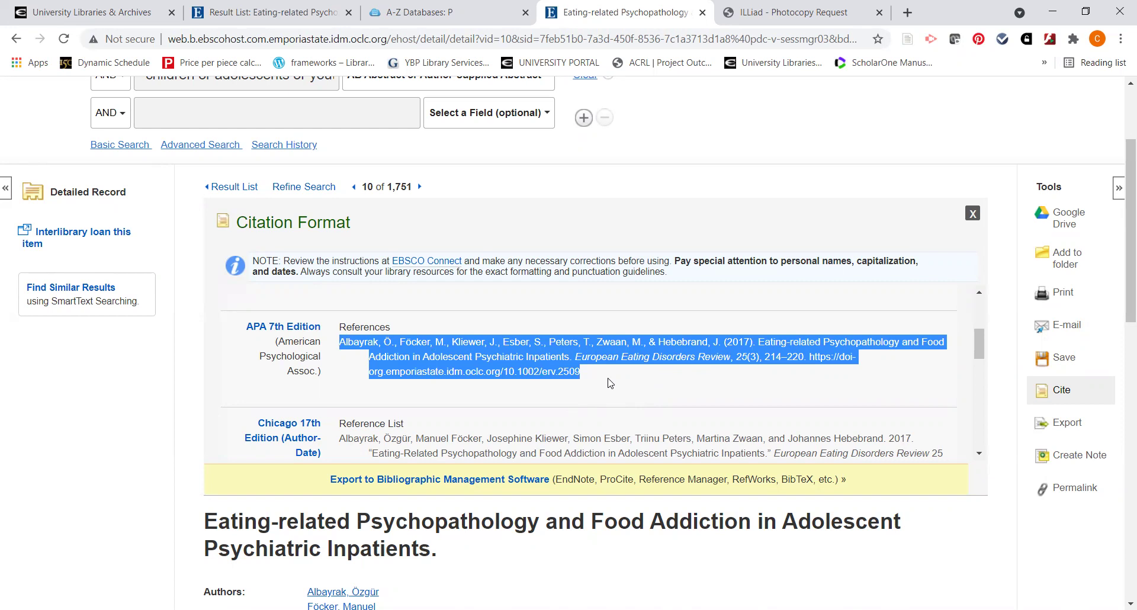
pyautogui.click(611, 383)
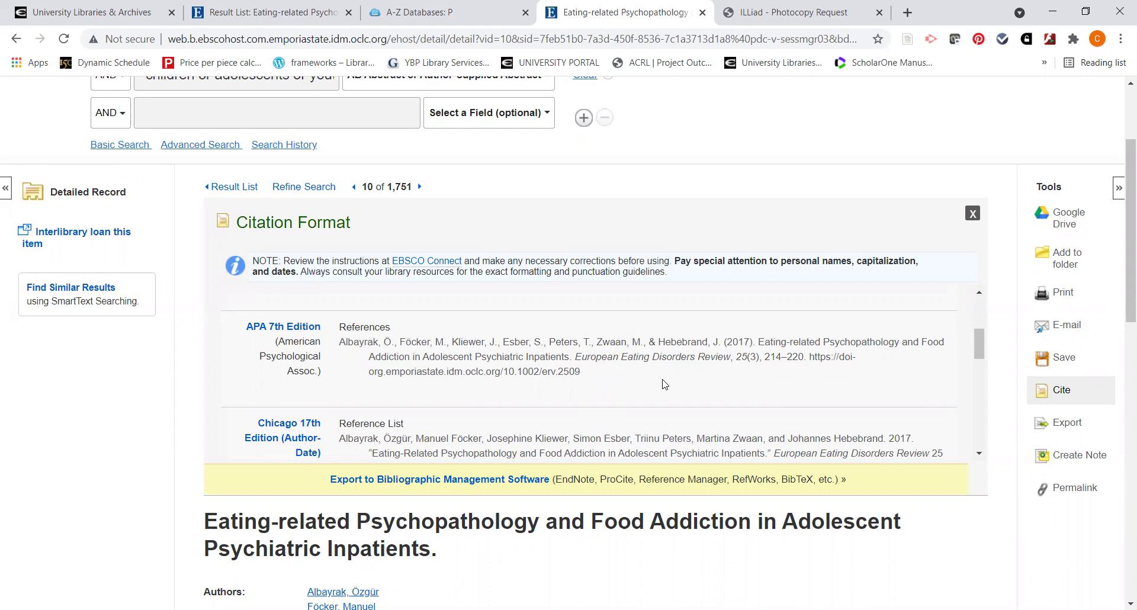
pyautogui.scroll(3, 665, 384)
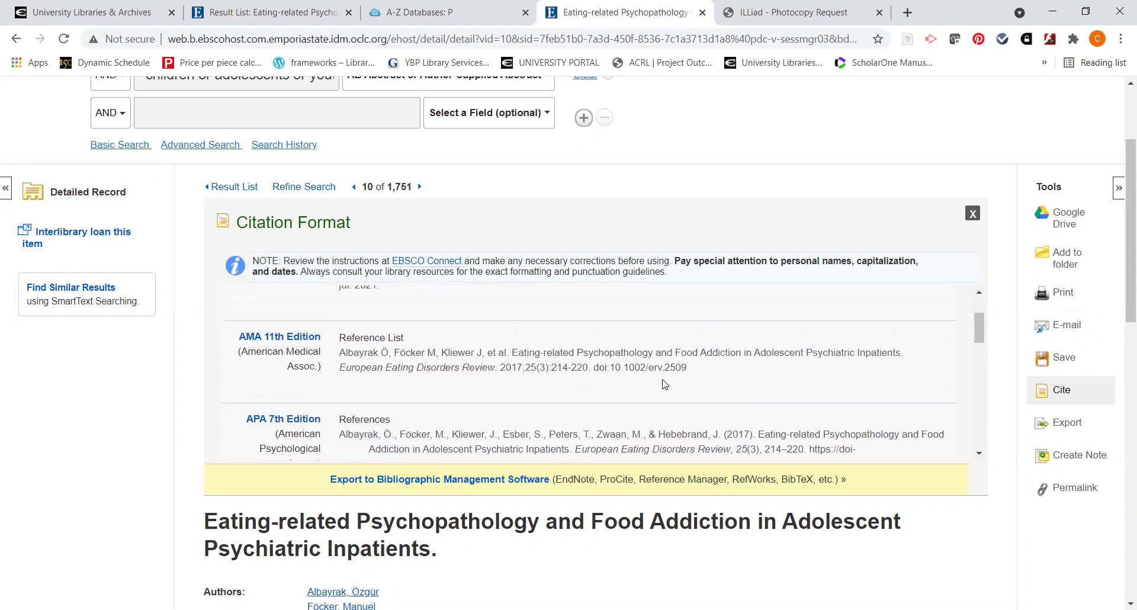
pyautogui.click(972, 215)
# Open My Folder of 14 saved articles and start a new folder under My Custom
pyautogui.scroll(3, 918, 231)
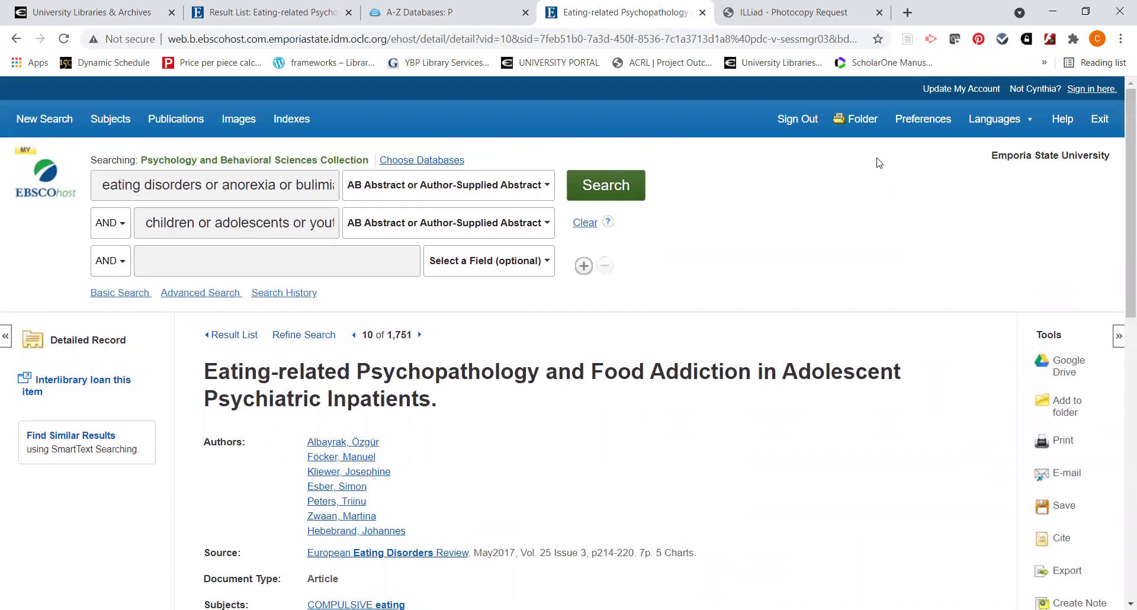
pyautogui.click(858, 121)
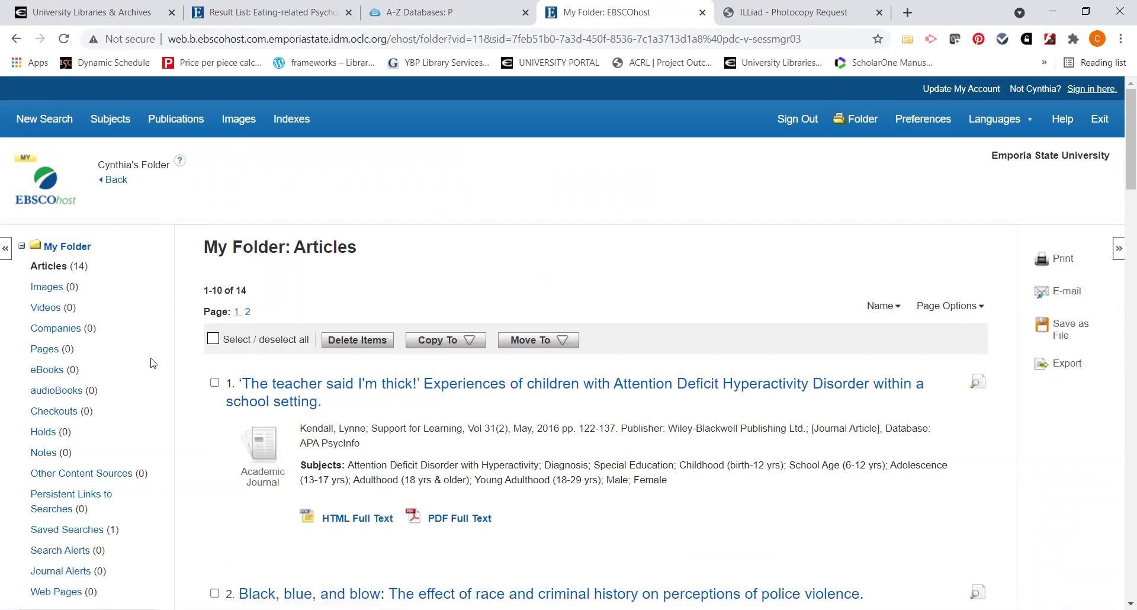
pyautogui.scroll(-1, 153, 363)
pyautogui.scroll(-2, 153, 363)
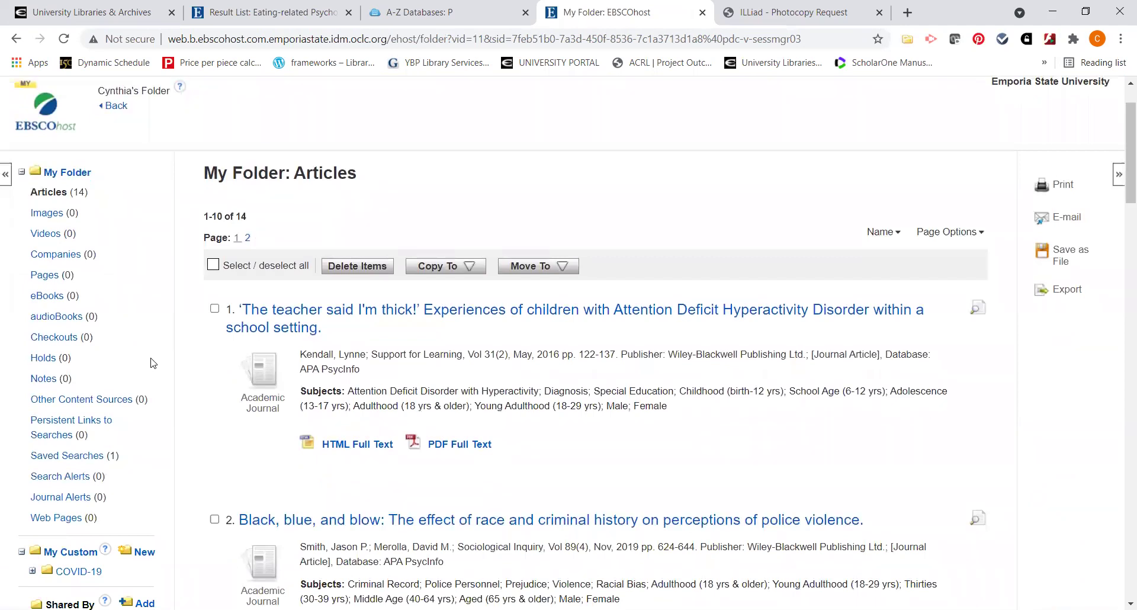
pyautogui.scroll(-1, 153, 363)
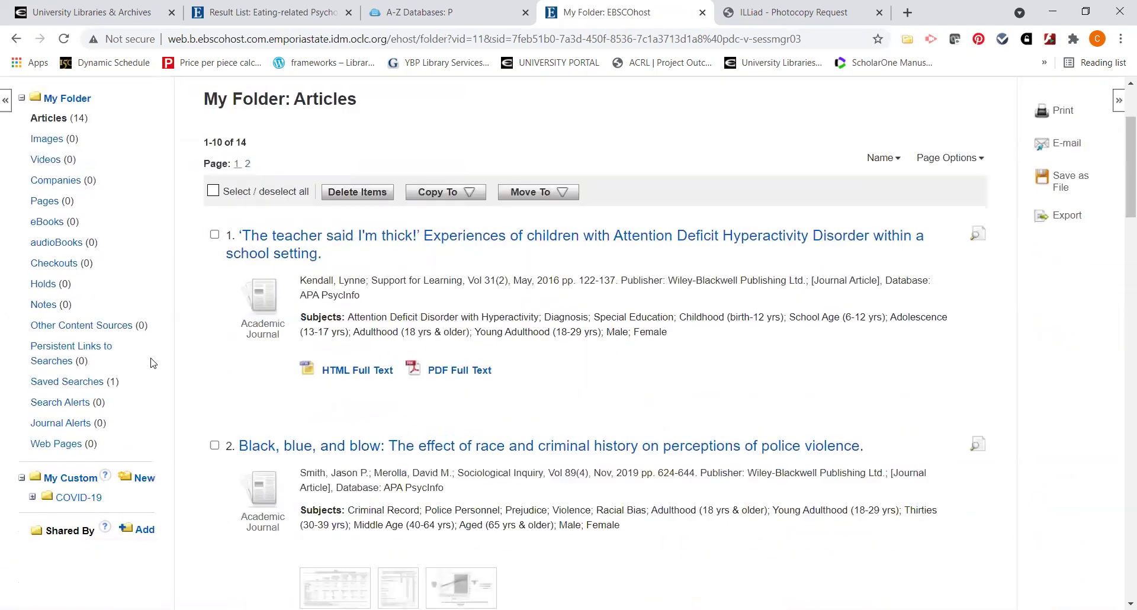
pyautogui.click(145, 483)
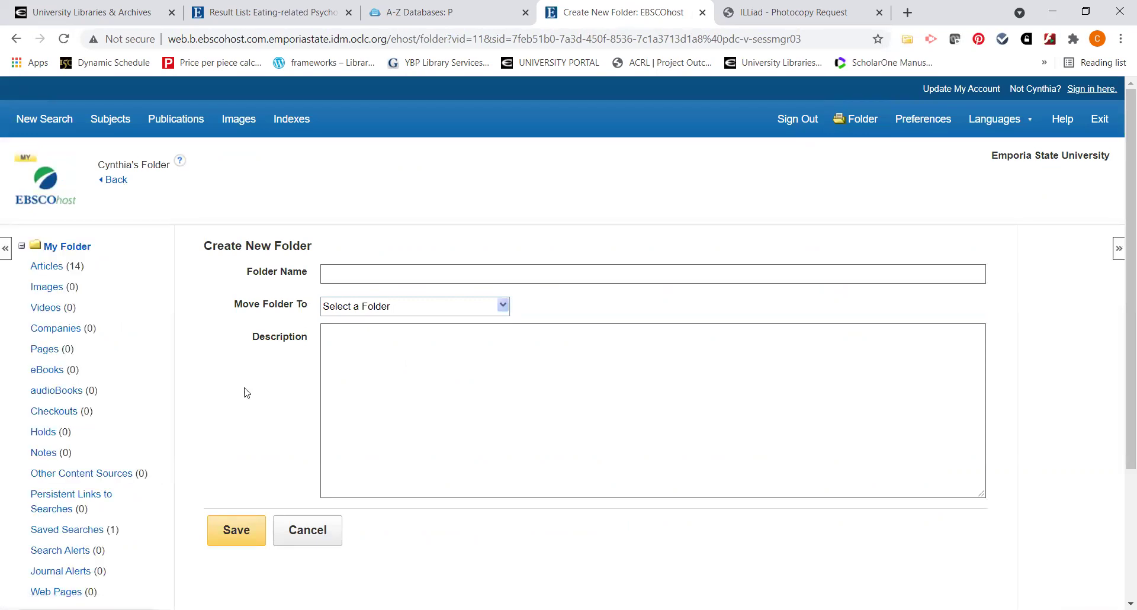
# Name the new custom folder 'Eating disorders and children' and save it
pyautogui.click(331, 270)
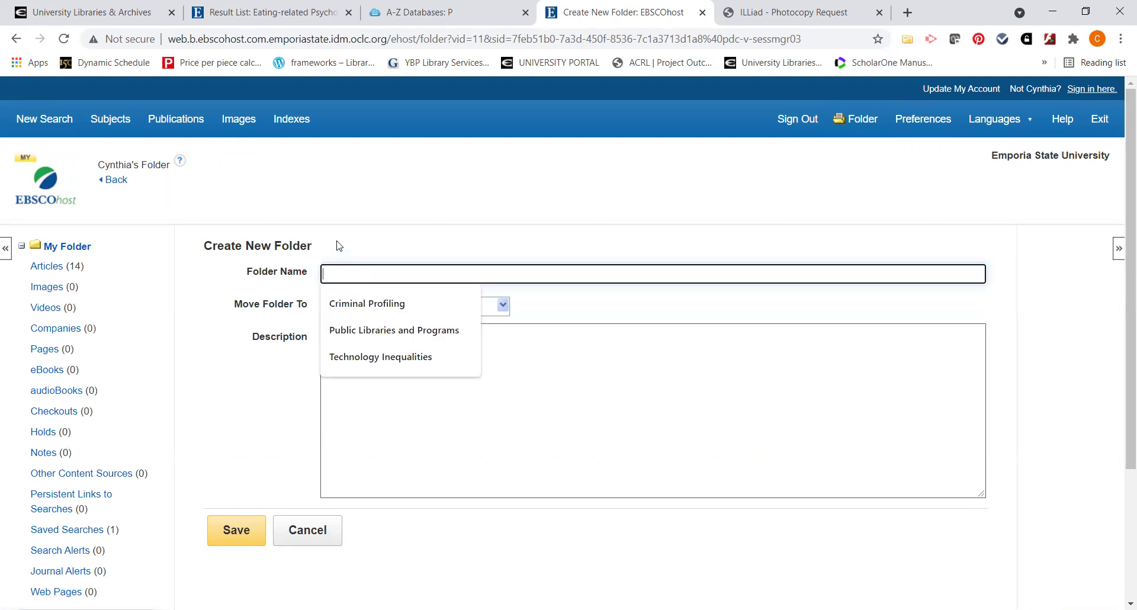
pyautogui.write('Eatom')
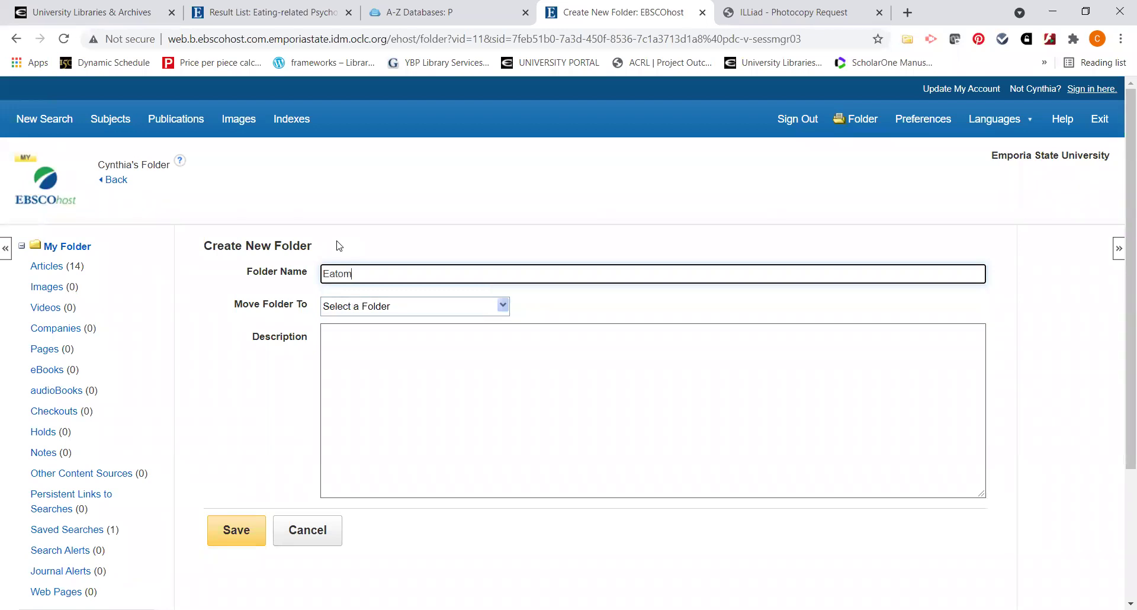
pyautogui.press('BackSpace')
pyautogui.press('BackSpace')
pyautogui.write('ing disorders and children')
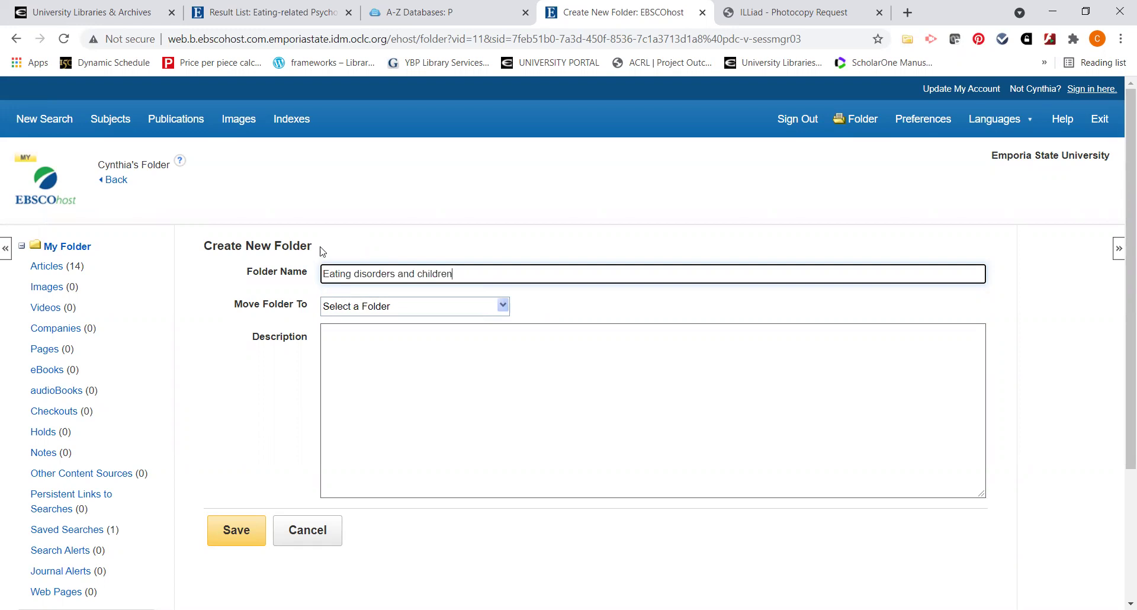
pyautogui.click(250, 536)
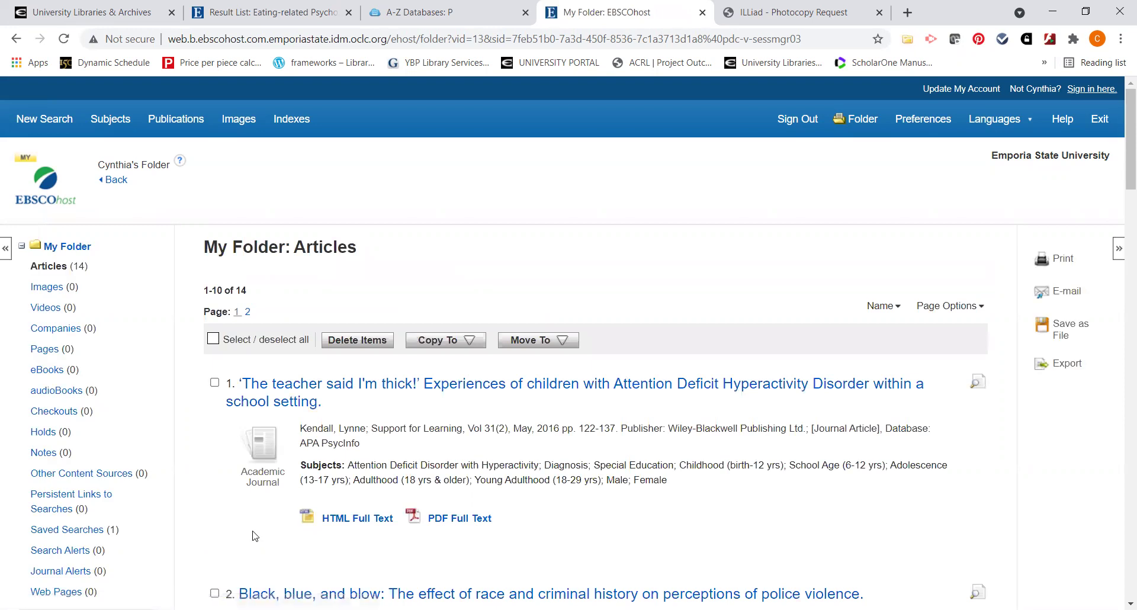
# Check the Move To destination folders, then tick saved articles 1 and 2
pyautogui.click(520, 341)
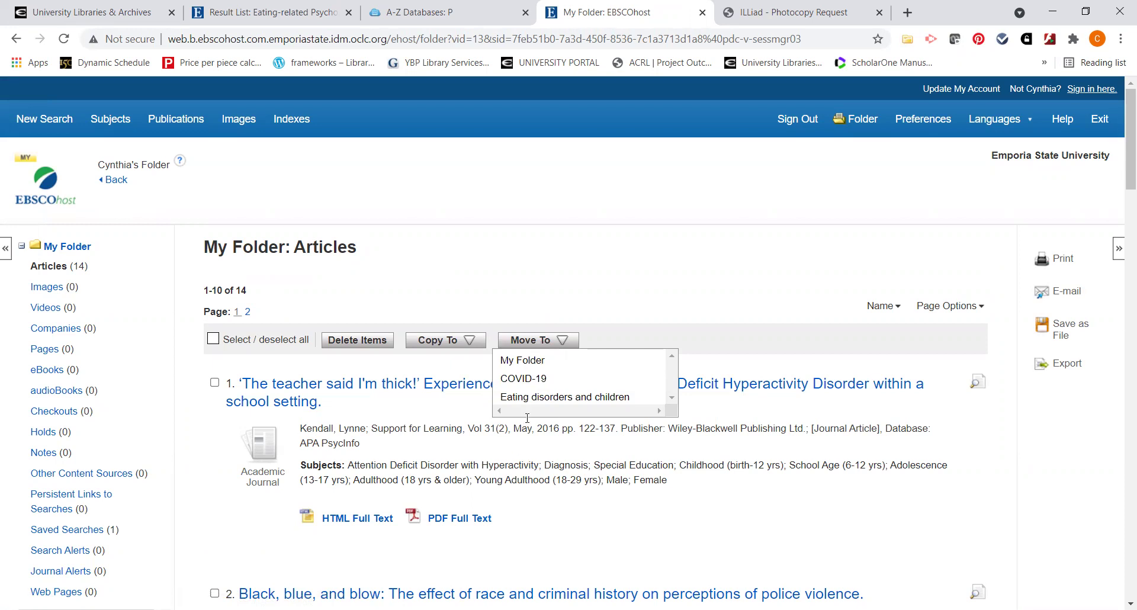
pyautogui.click(563, 343)
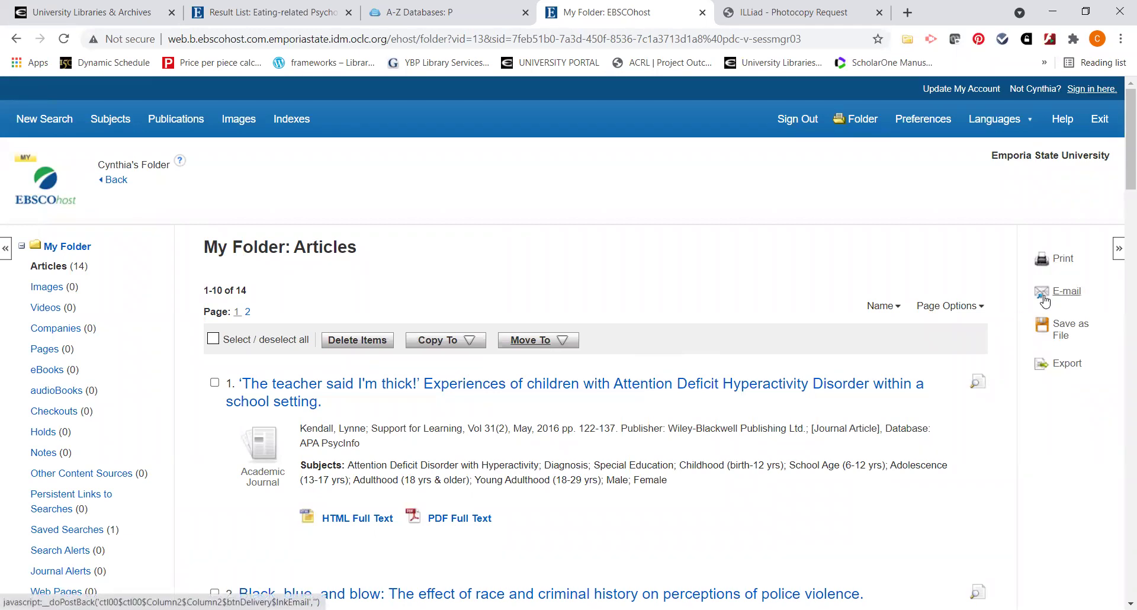
pyautogui.click(214, 382)
pyautogui.scroll(-2, 219, 433)
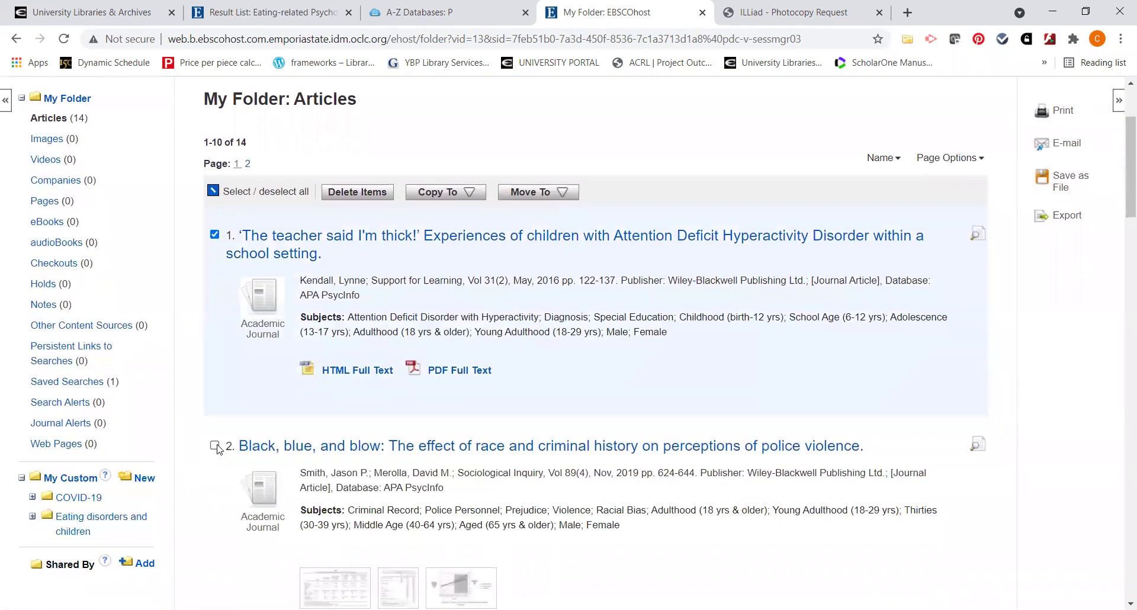
pyautogui.click(215, 444)
pyautogui.scroll(2, 1040, 264)
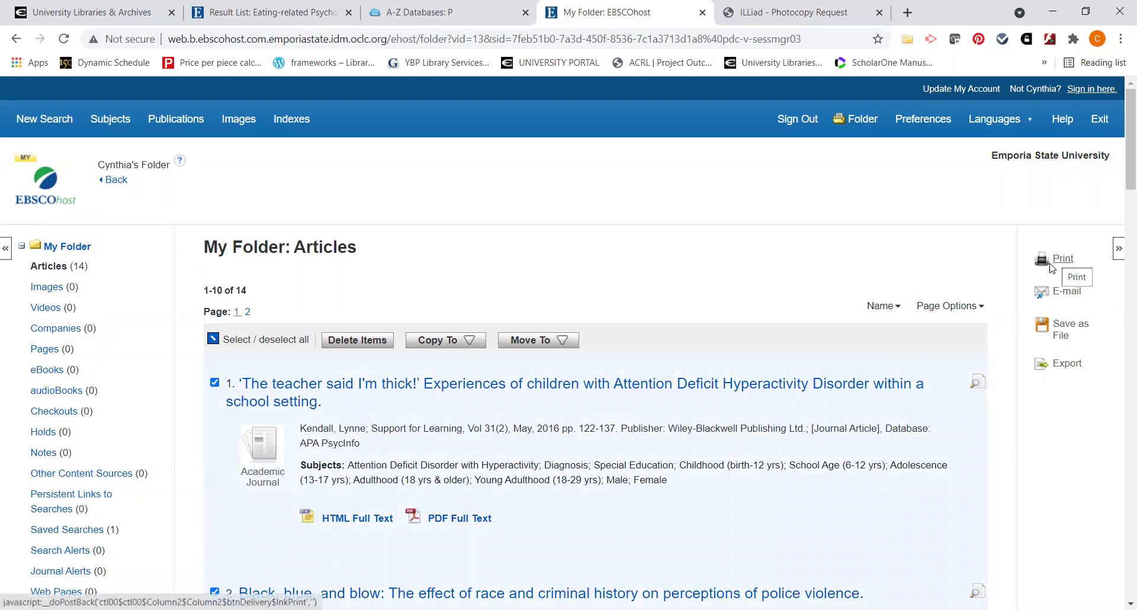
# E-mail the two marked articles to a saved recipient address with APA 7th Edition citations
pyautogui.click(1065, 296)
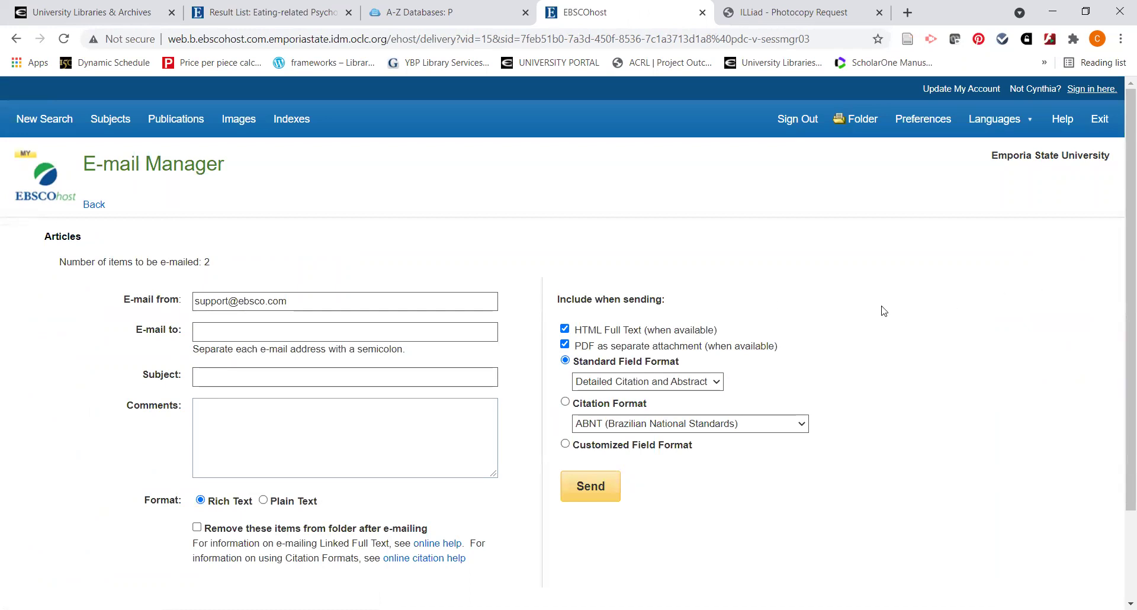
pyautogui.click(207, 330)
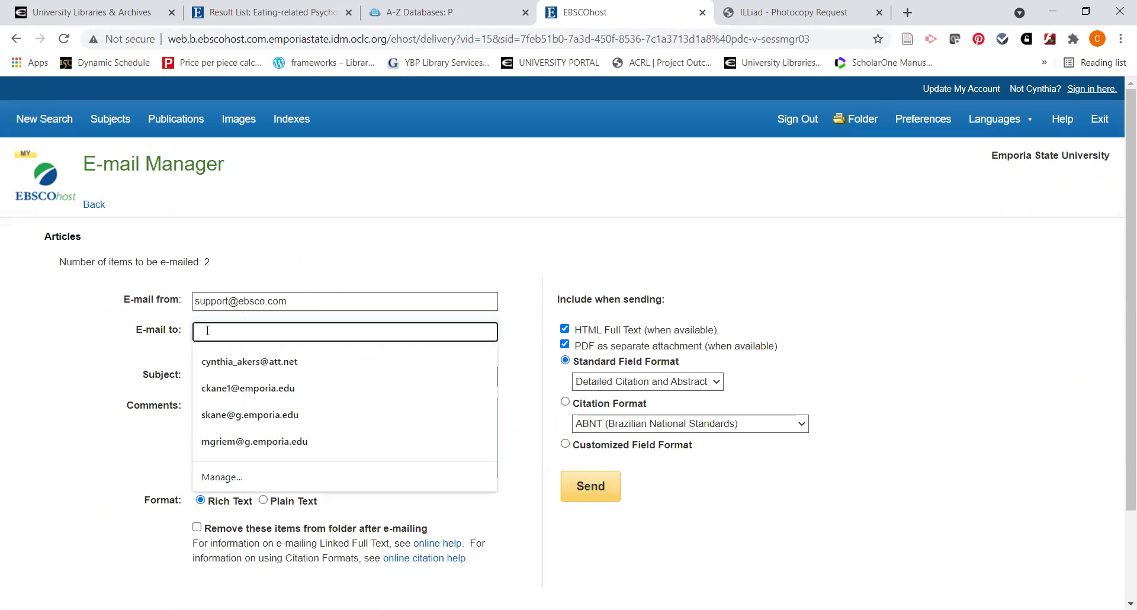
pyautogui.click(292, 391)
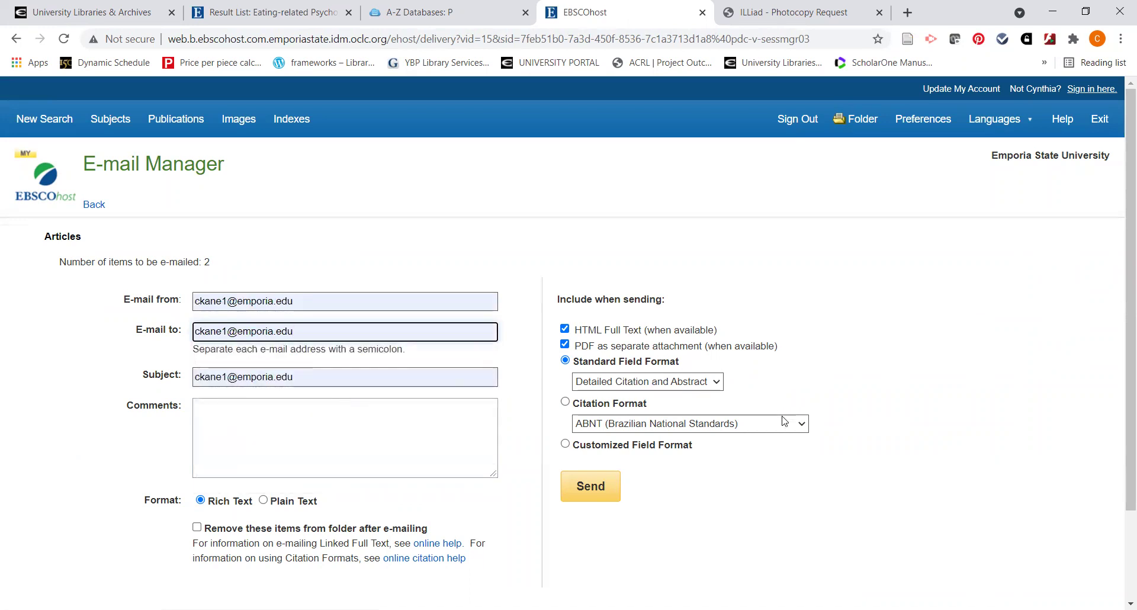
pyautogui.click(566, 402)
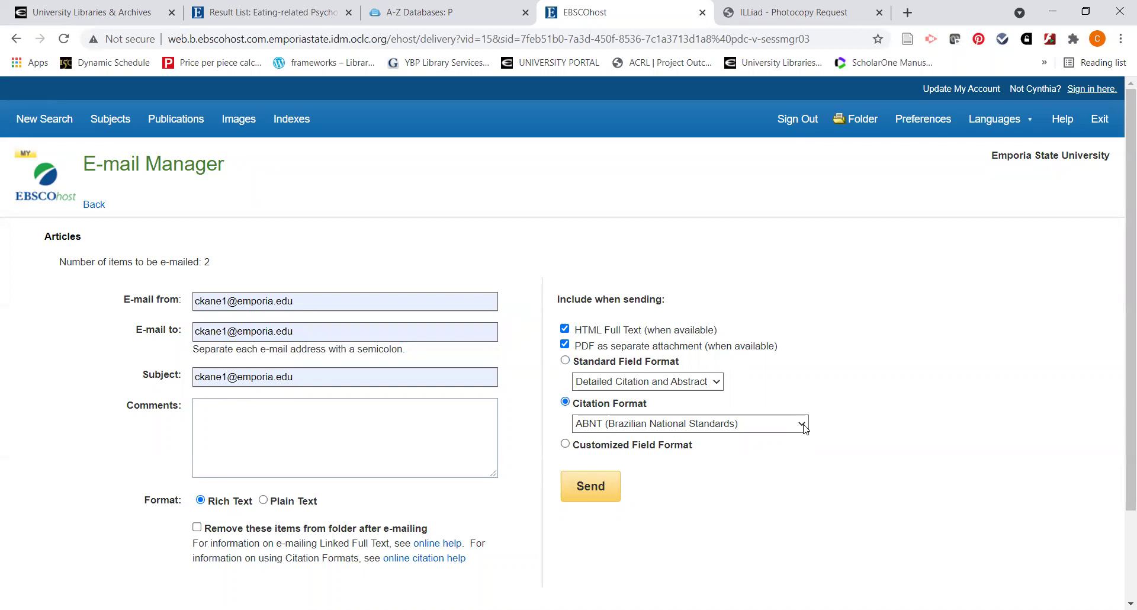
pyautogui.click(803, 425)
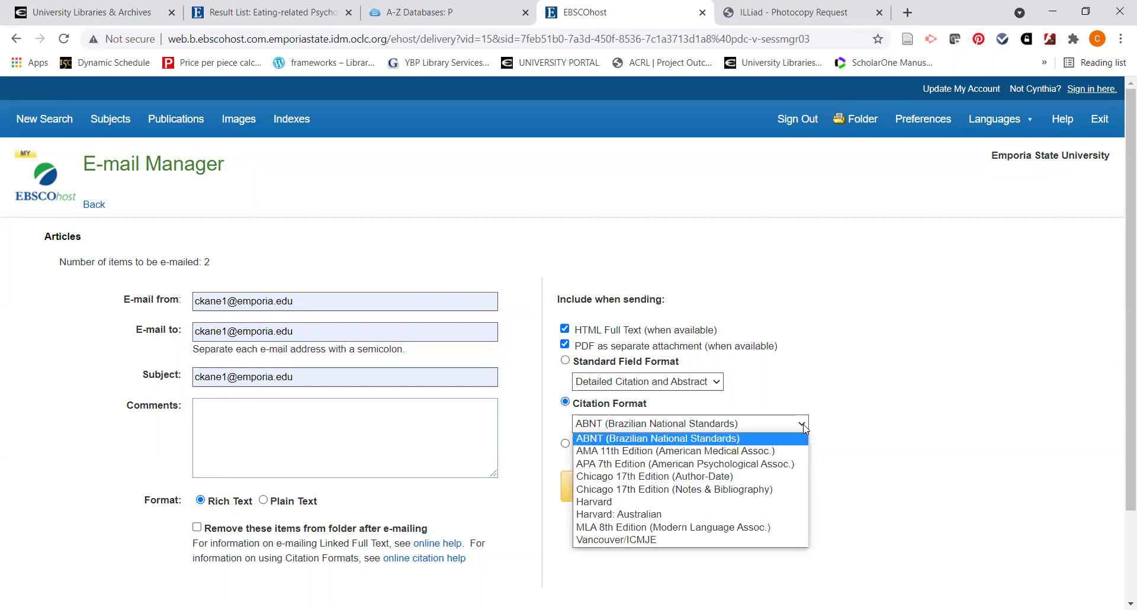
pyautogui.click(792, 465)
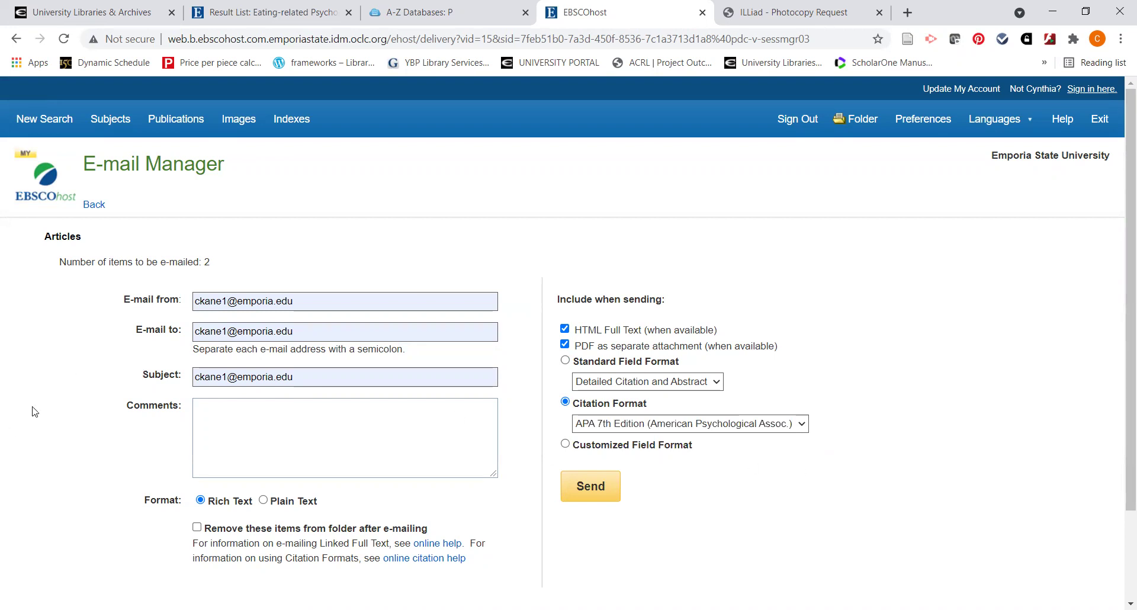
# Replace the e-mail subject line with 'Research'
pyautogui.moveTo(303, 382); pyautogui.dragTo(172, 380)
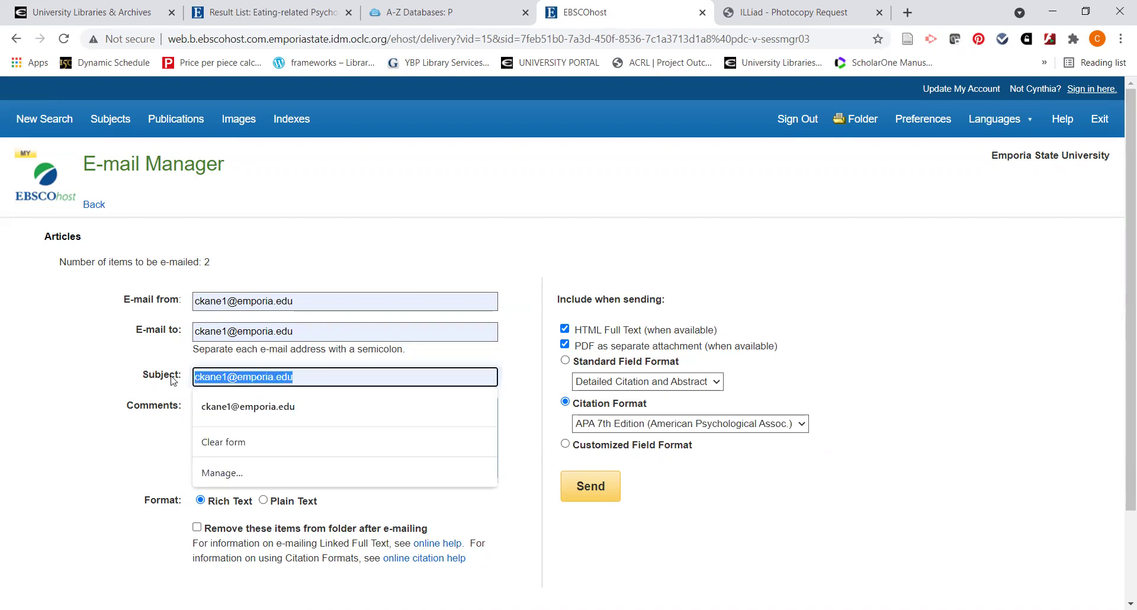
pyautogui.write('Res')
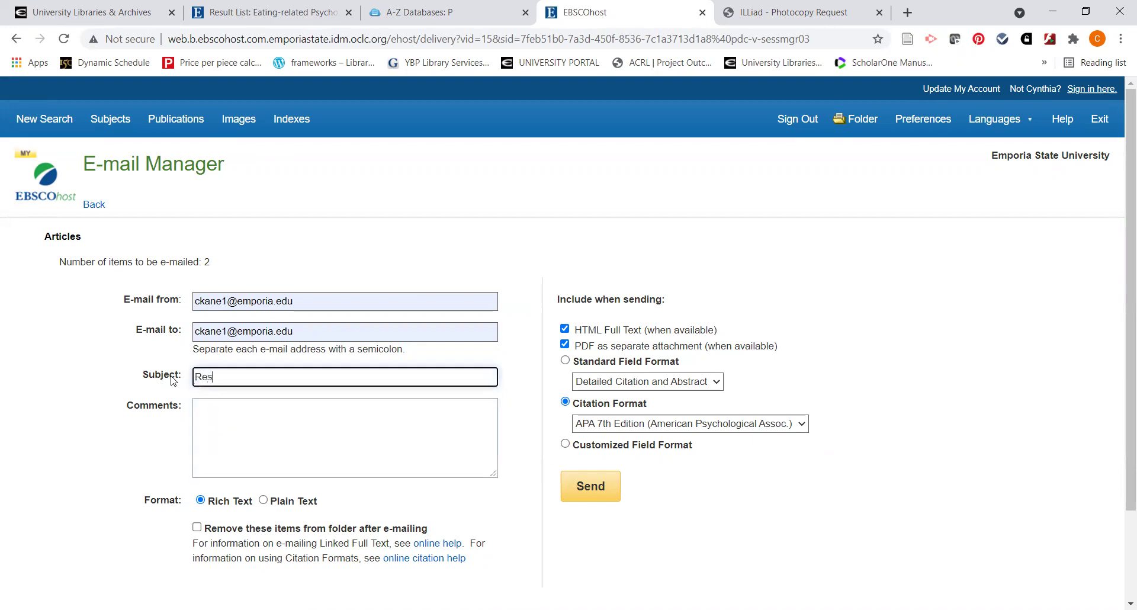
pyautogui.write('earch')
pyautogui.click(178, 392)
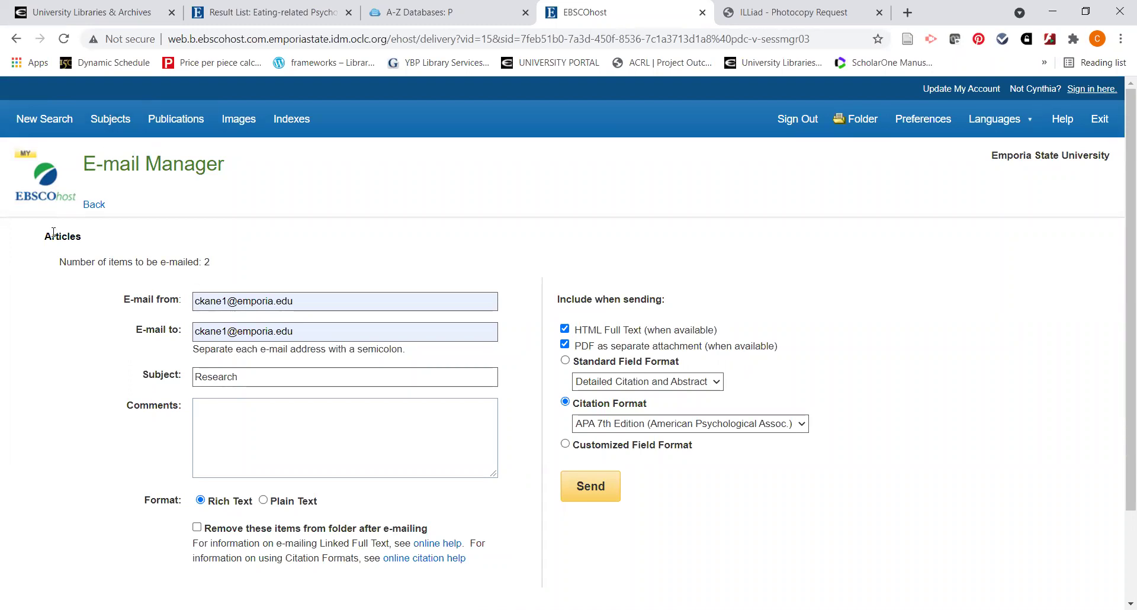
# Go back to the folder, then start a new blank basic search
pyautogui.click(93, 205)
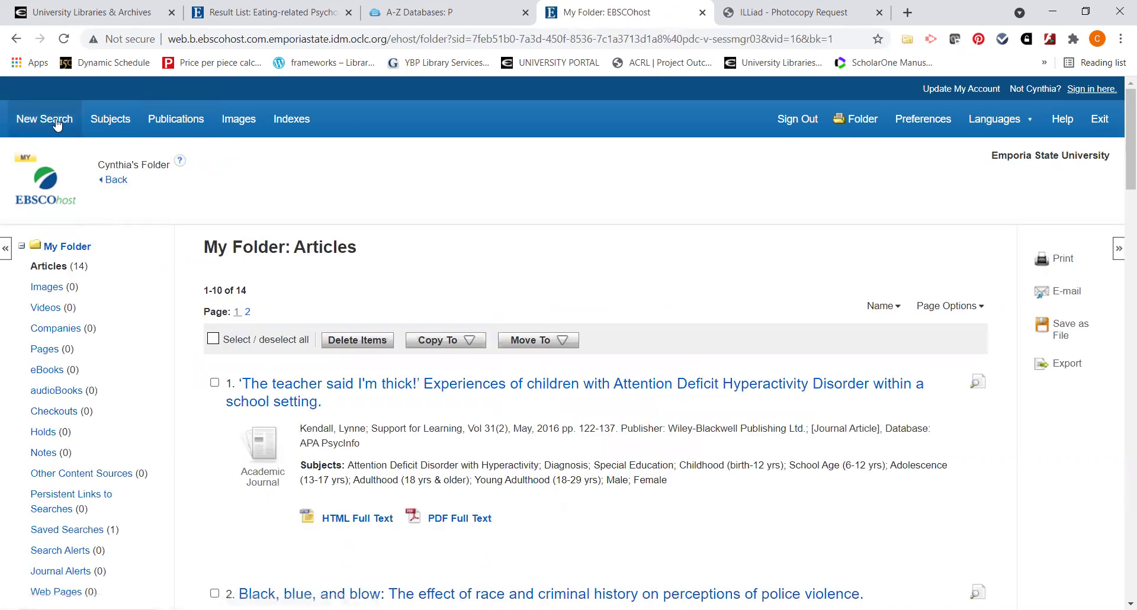
pyautogui.click(54, 119)
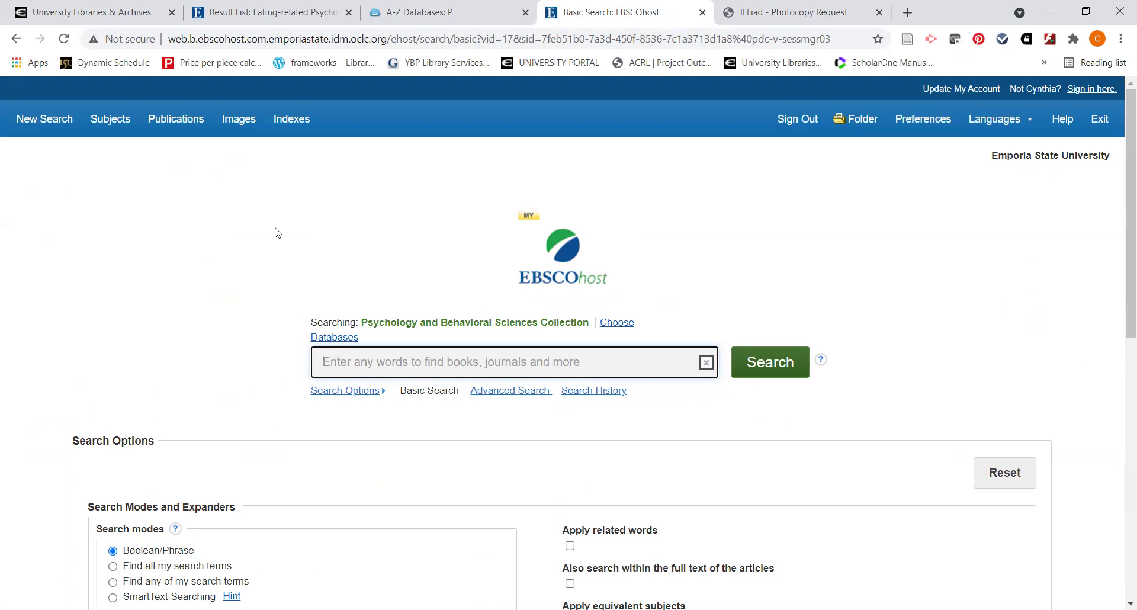
# Switch to the University Libraries & Archives tab and browse down to the Ask a Librarian form
pyautogui.click(52, 16)
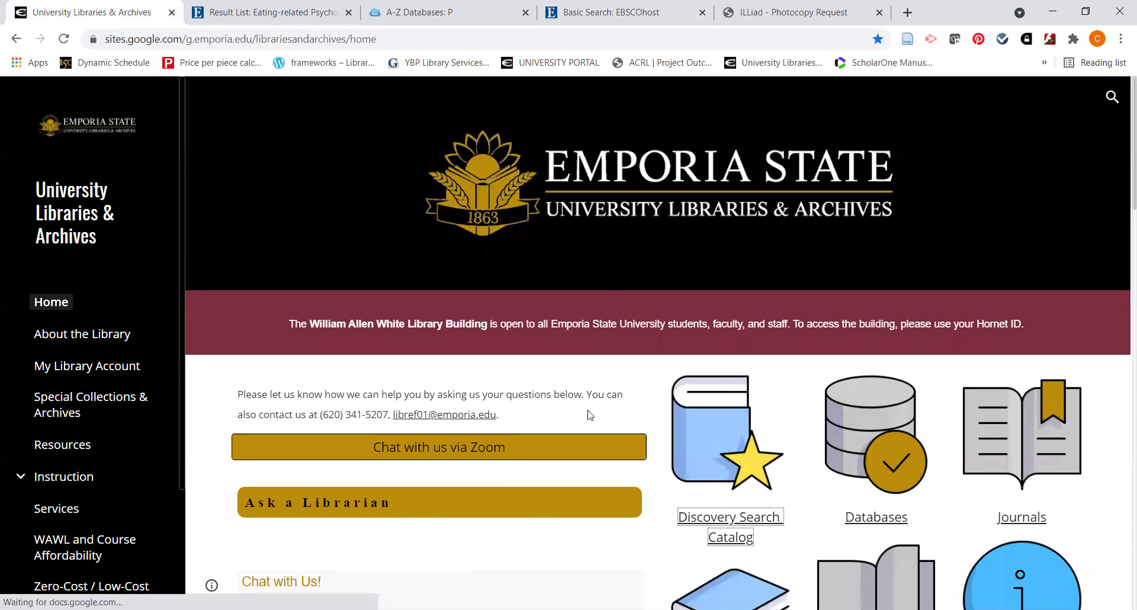
pyautogui.scroll(-1, 634, 415)
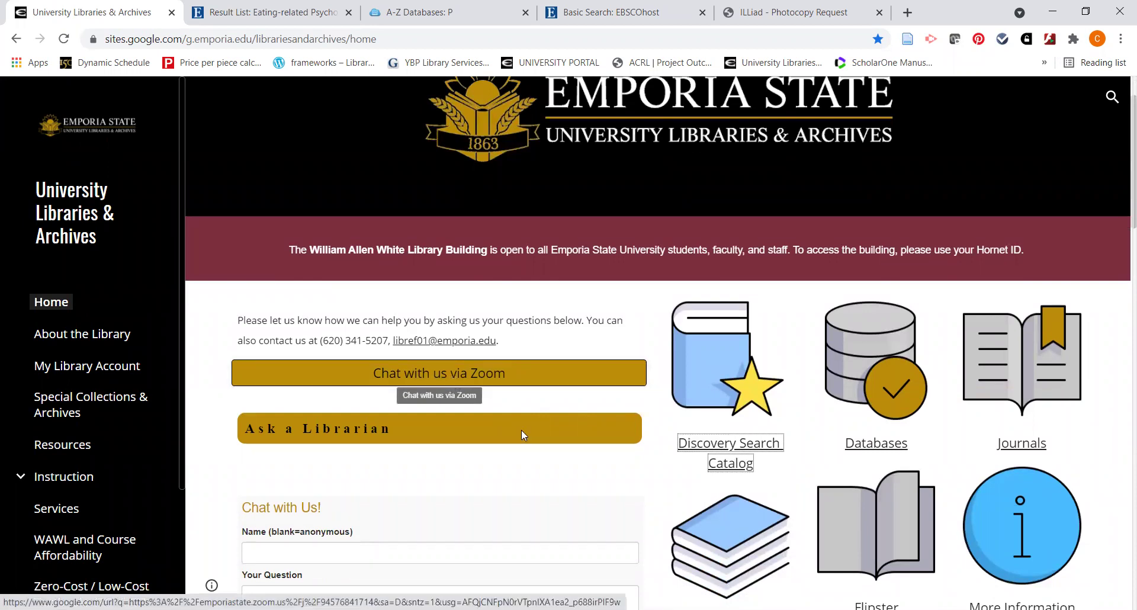
pyautogui.scroll(-1, 356, 444)
pyautogui.scroll(-1, 289, 418)
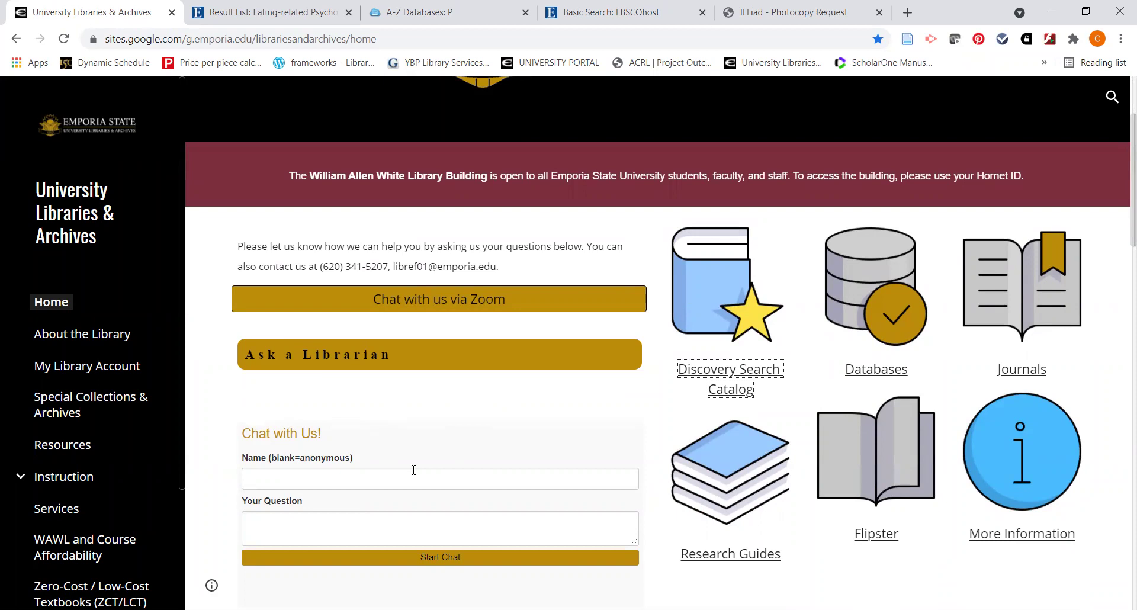
pyautogui.scroll(1, 413, 470)
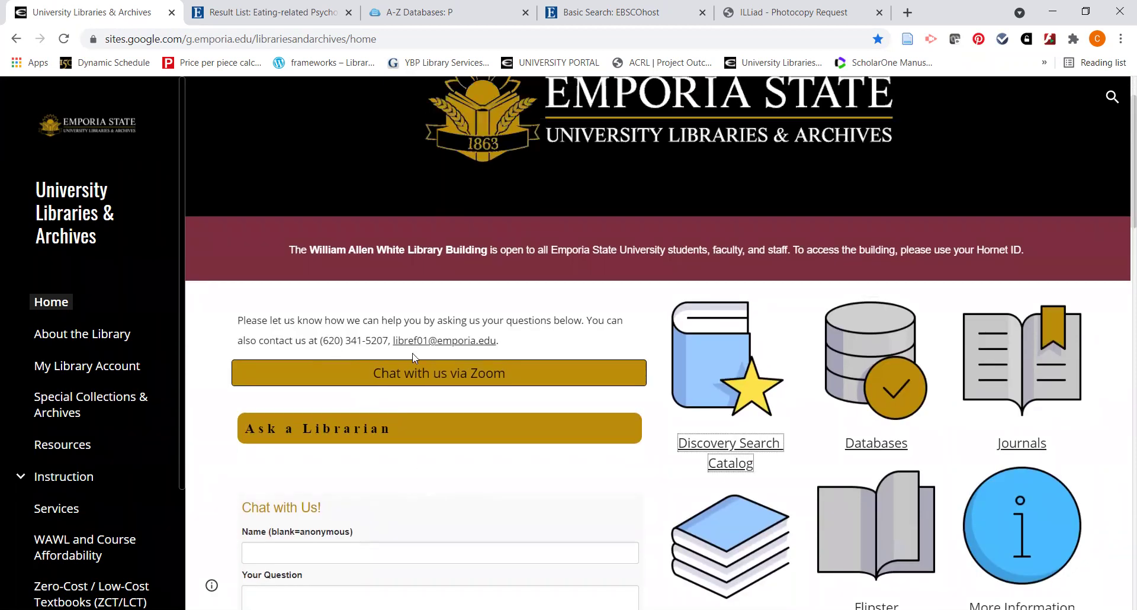